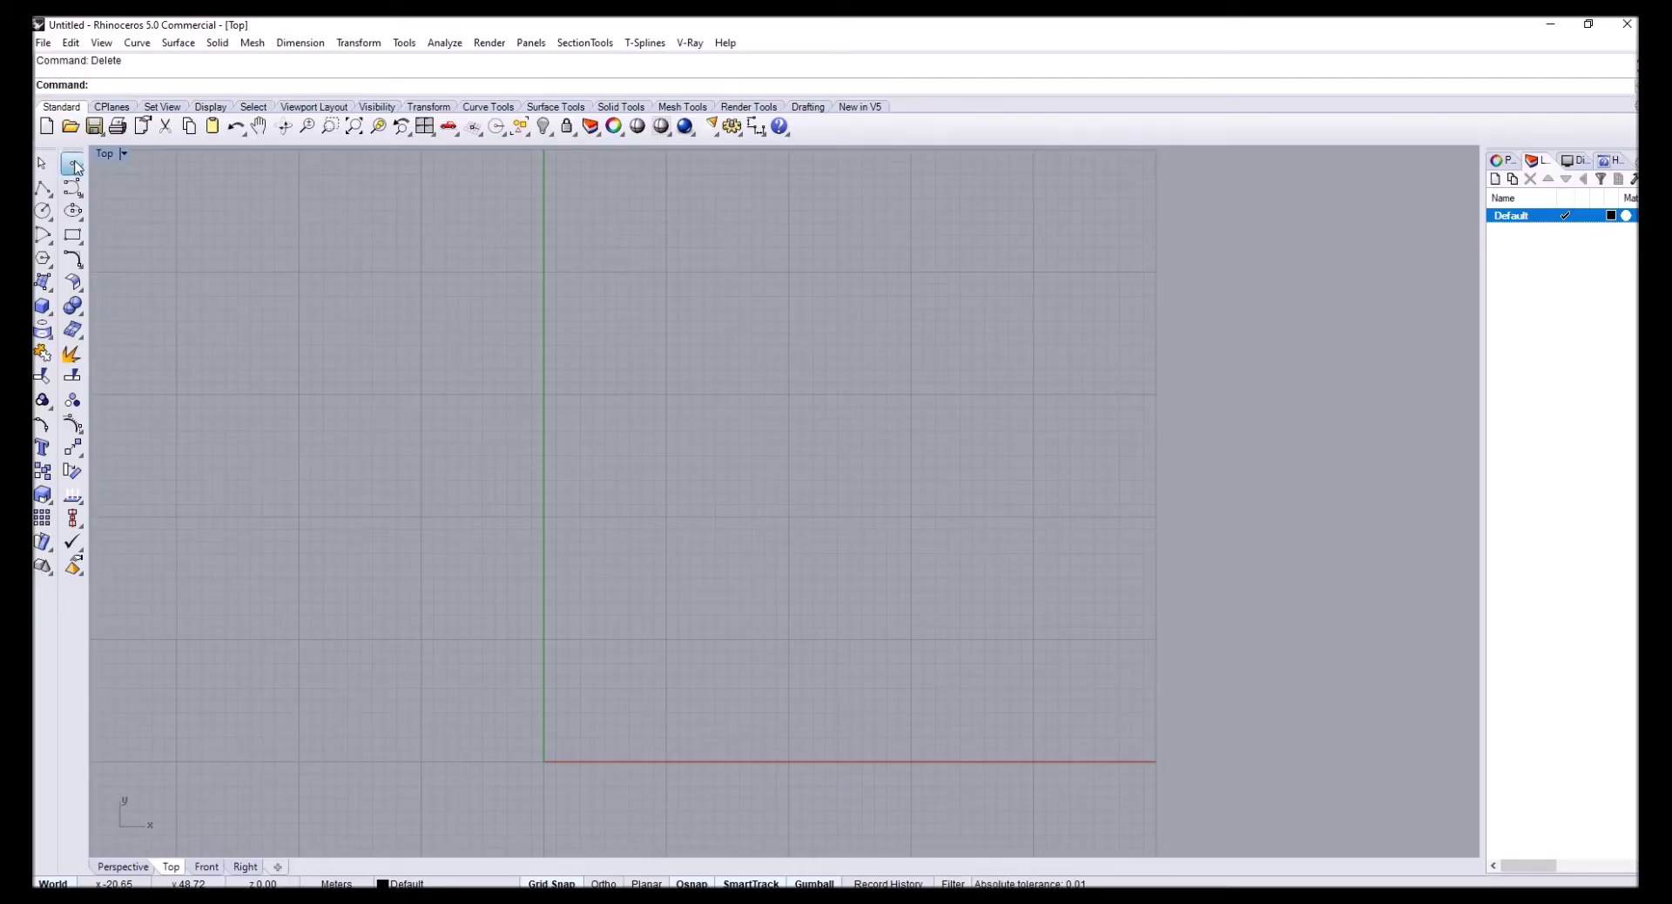
# Place five point objects in the Top view as a zigzag running upward, close to the vertical axis
pyautogui.click(73, 167)
pyautogui.click(606, 710)
pyautogui.rightClick(613, 642)
pyautogui.scroll(8, 607, 650)
pyautogui.click(603, 624)
pyautogui.rightClick(695, 537)
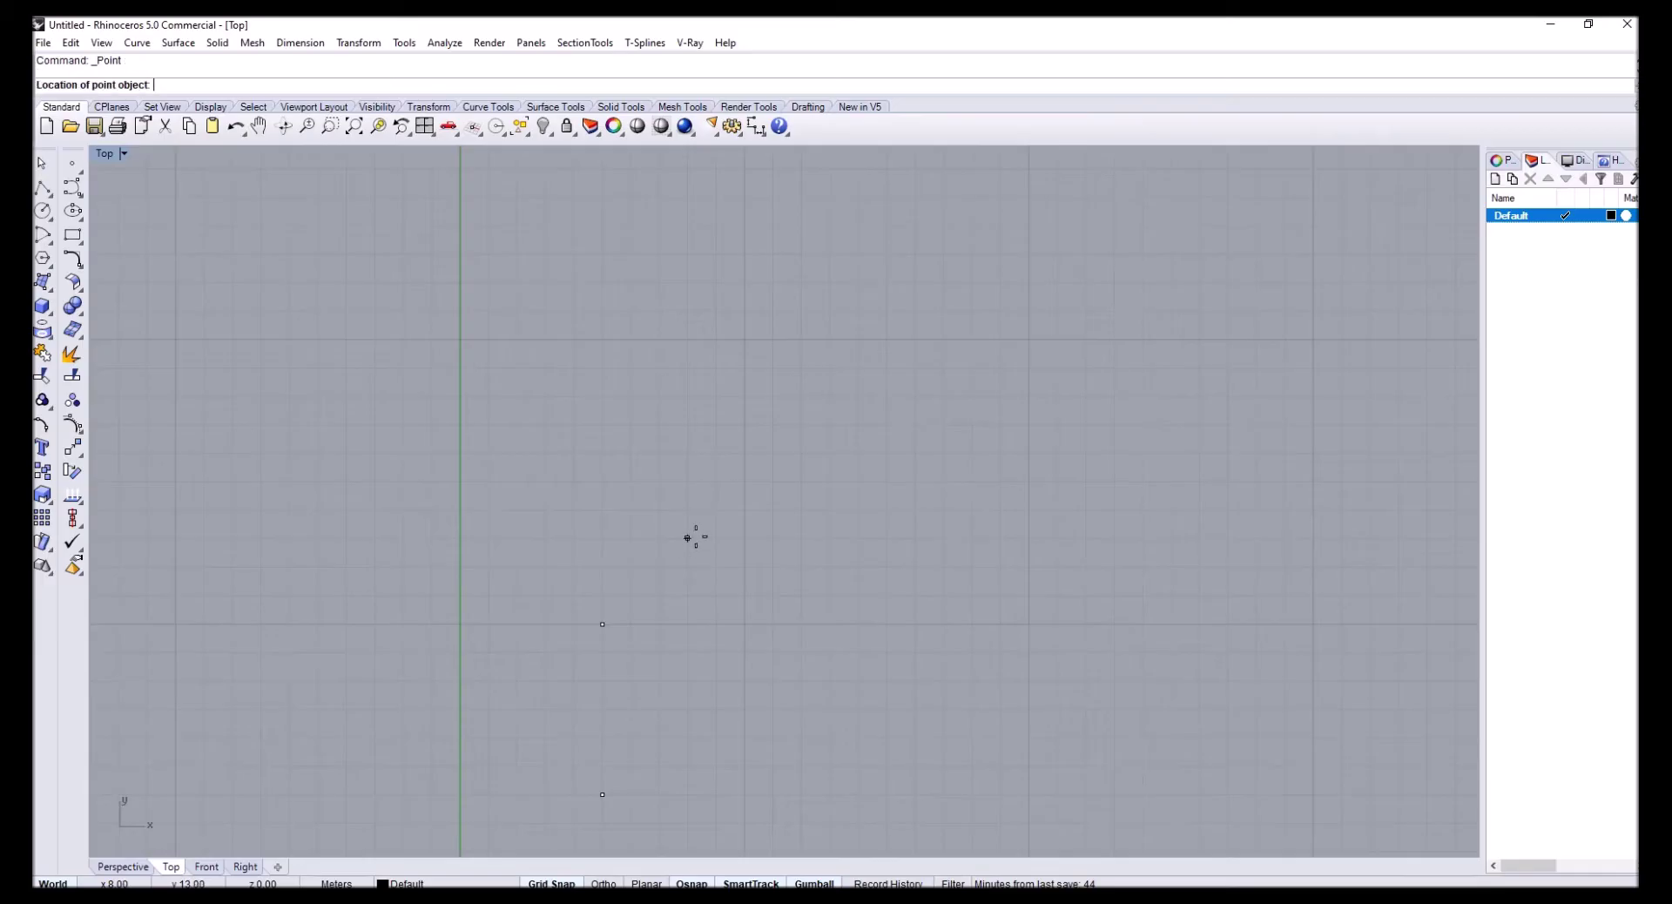
pyautogui.click(728, 497)
pyautogui.press('Return')
pyautogui.click(631, 399)
pyautogui.press('Return')
pyautogui.click(631, 281)
pyautogui.scroll(-3, 698, 306)
pyautogui.moveTo(665, 279); pyautogui.dragTo(771, 719)
pyautogui.scroll(3, 839, 418)
pyautogui.press('Escape')
# Draw a polyline through the five points, starting at the lowest and ending at the highest
pyautogui.scroll(-2, 667, 383)
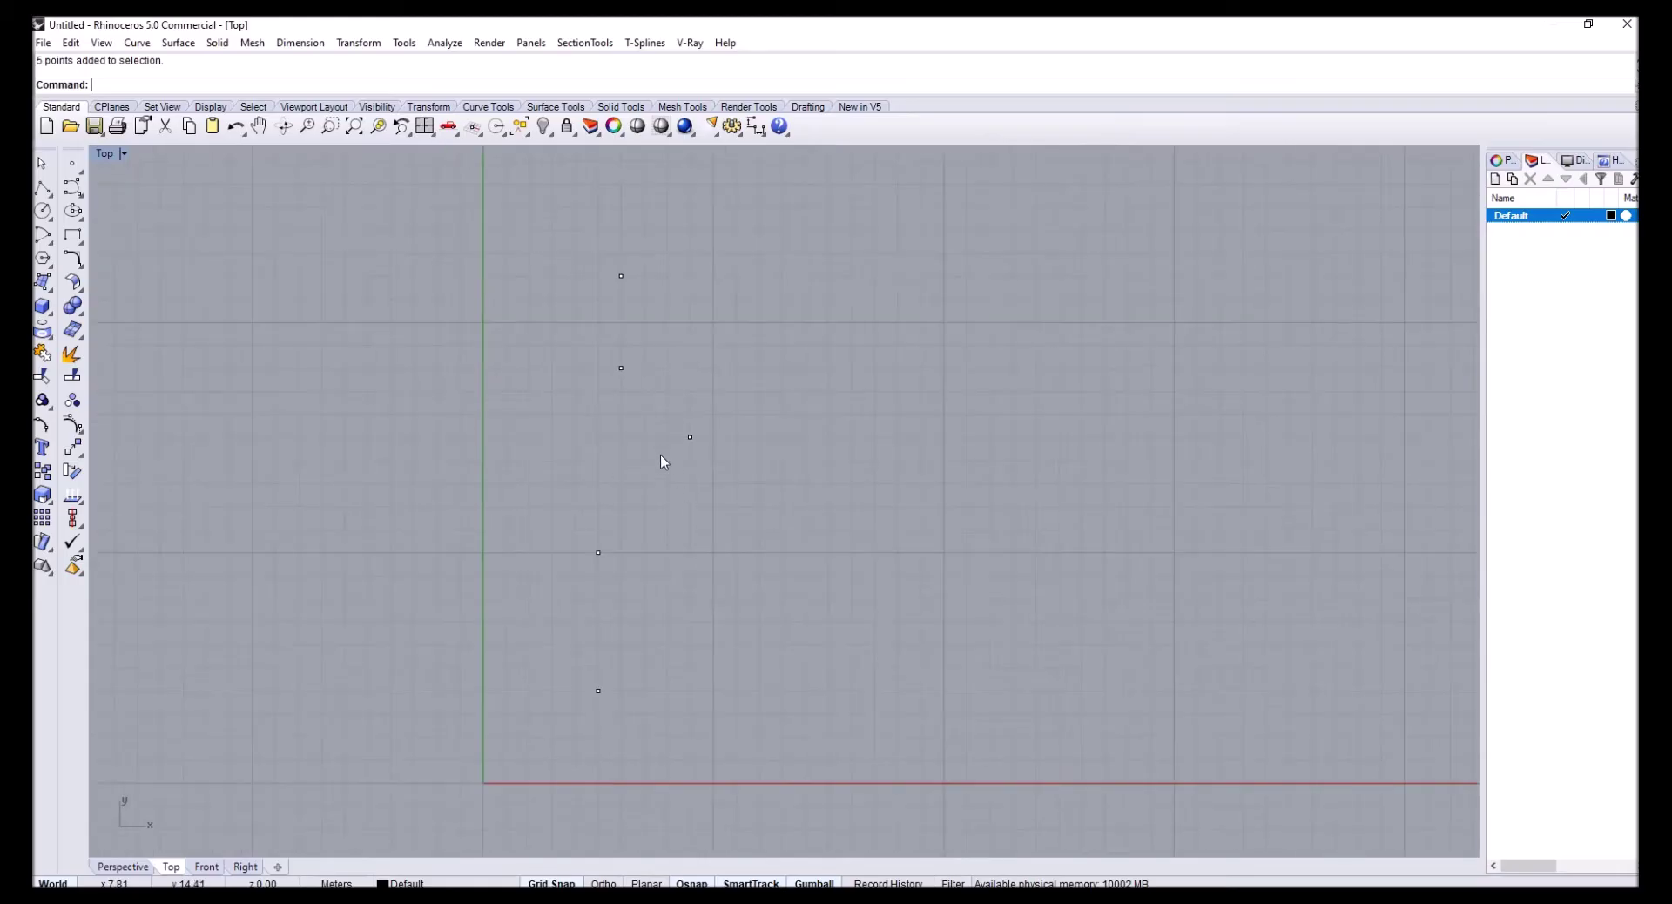
pyautogui.scroll(2, 643, 438)
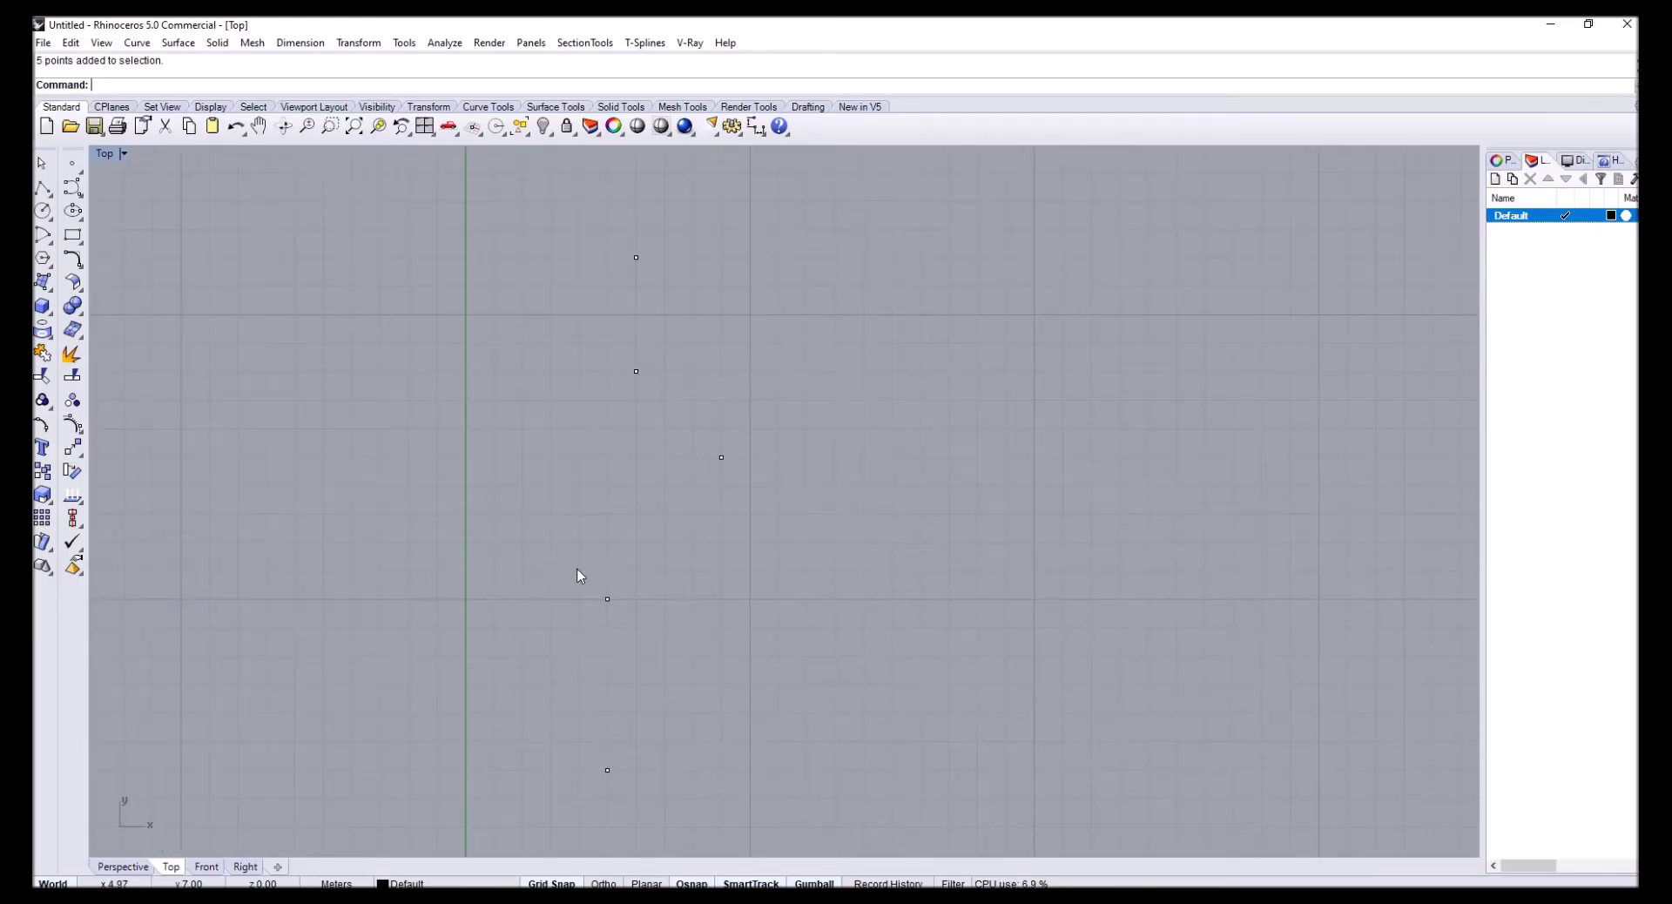
pyautogui.click(42, 189)
pyautogui.click(607, 770)
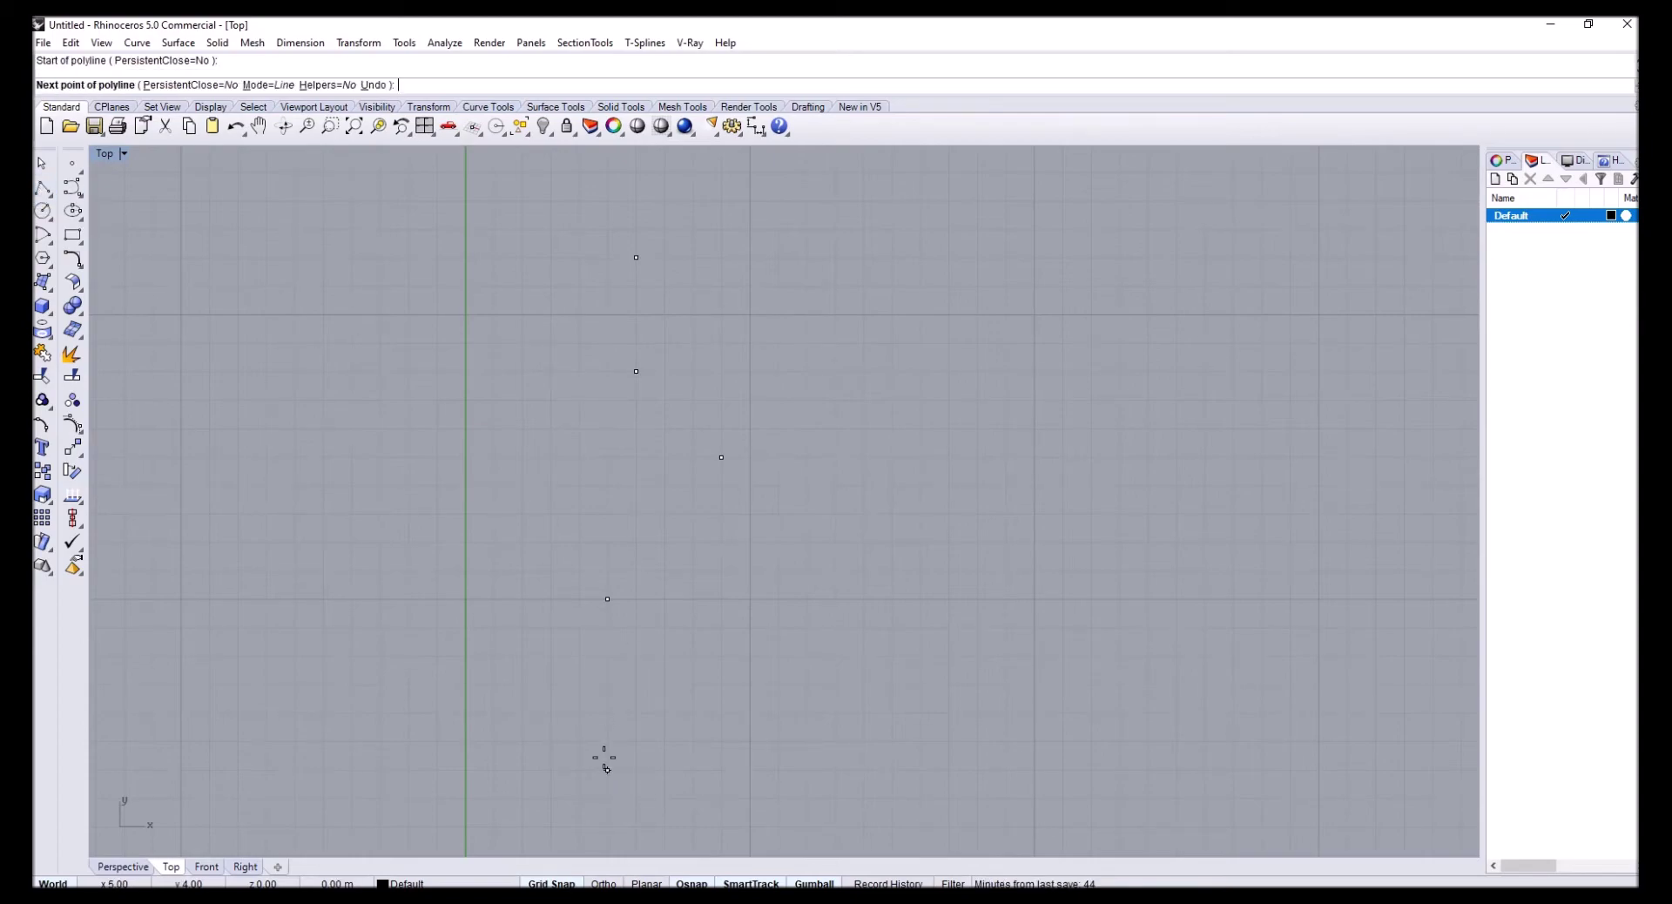
pyautogui.click(607, 599)
pyautogui.click(721, 458)
pyautogui.click(636, 371)
pyautogui.click(637, 258)
pyautogui.press('Return')
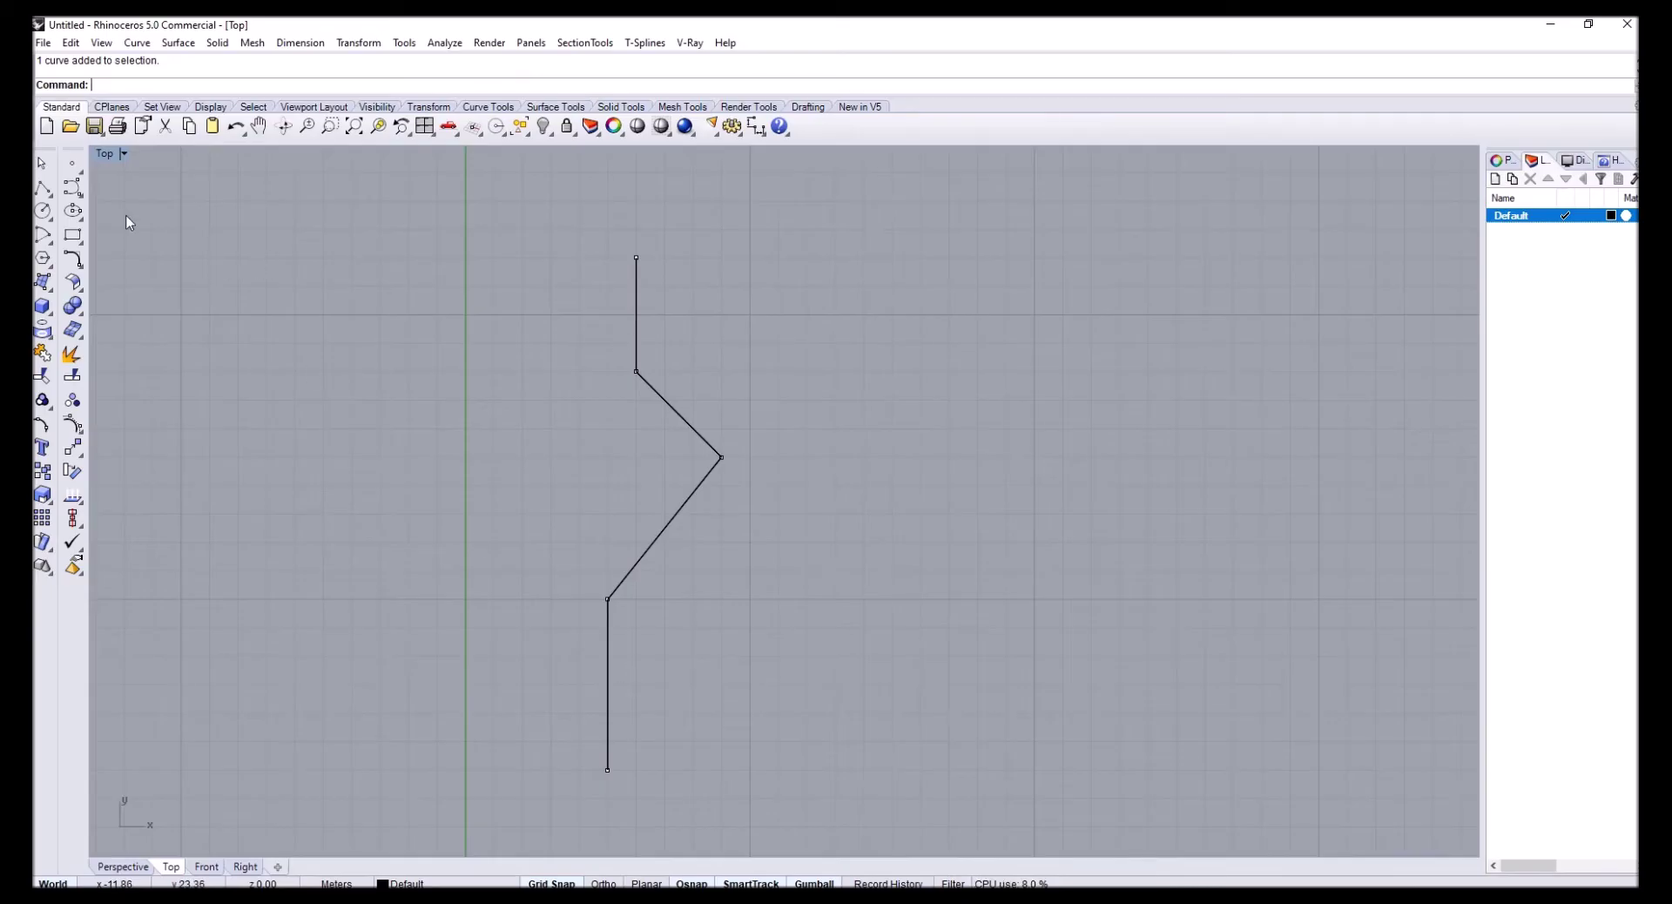
# Draw a degree 3 control-point curve using the same five points, from the lowest to the highest
pyautogui.click(71, 188)
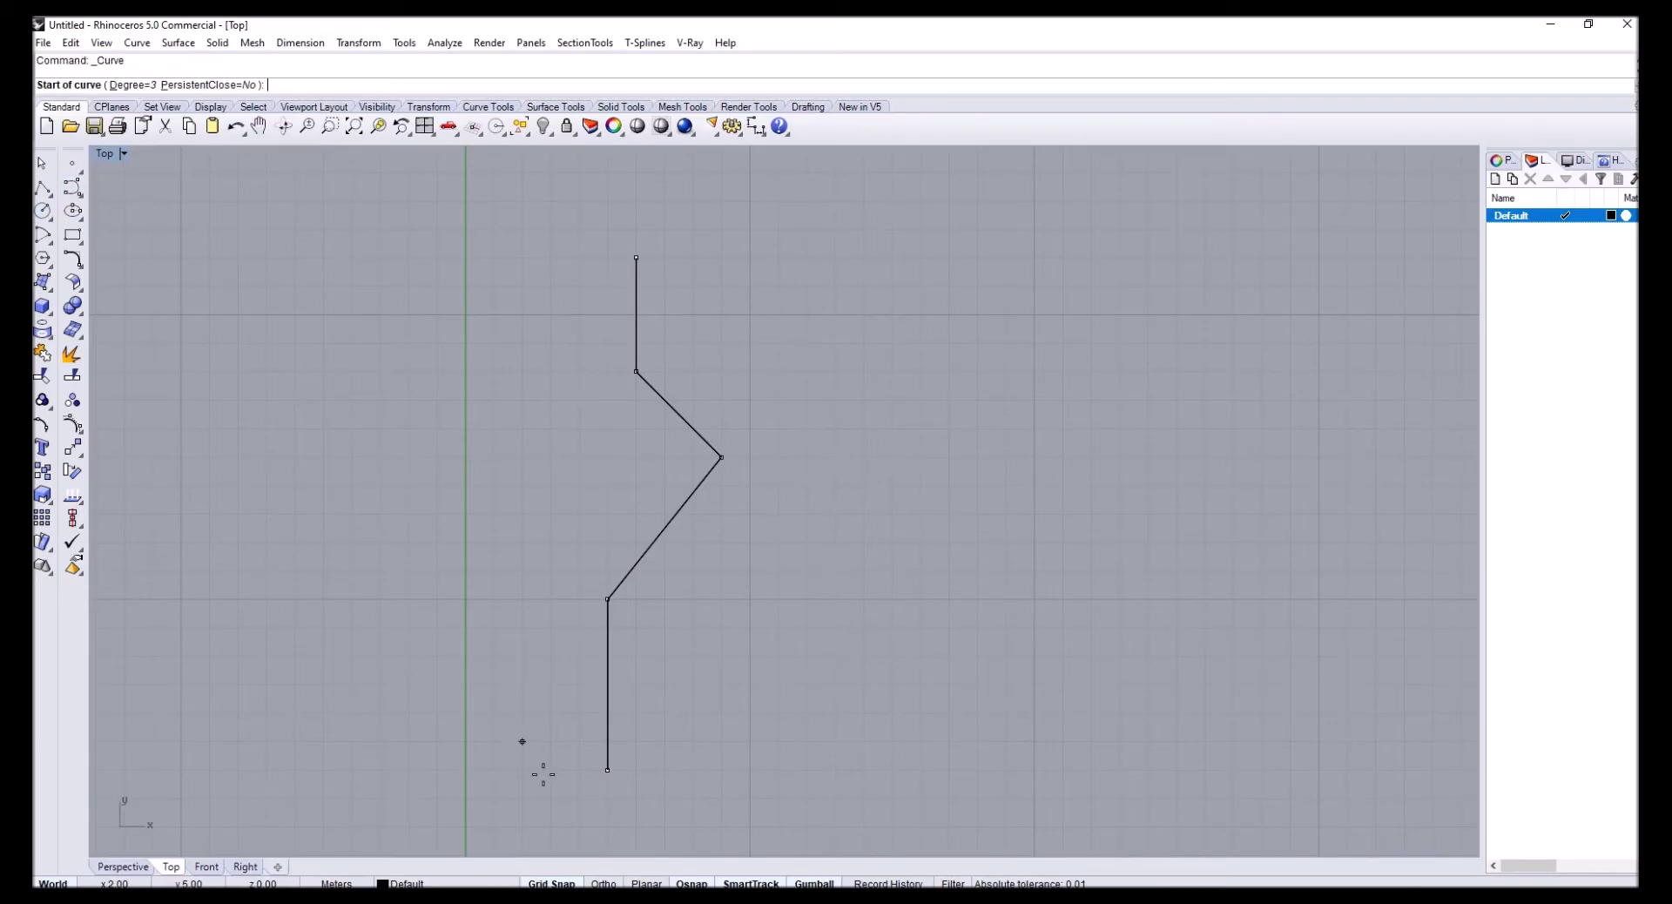
pyautogui.click(607, 769)
pyautogui.click(607, 599)
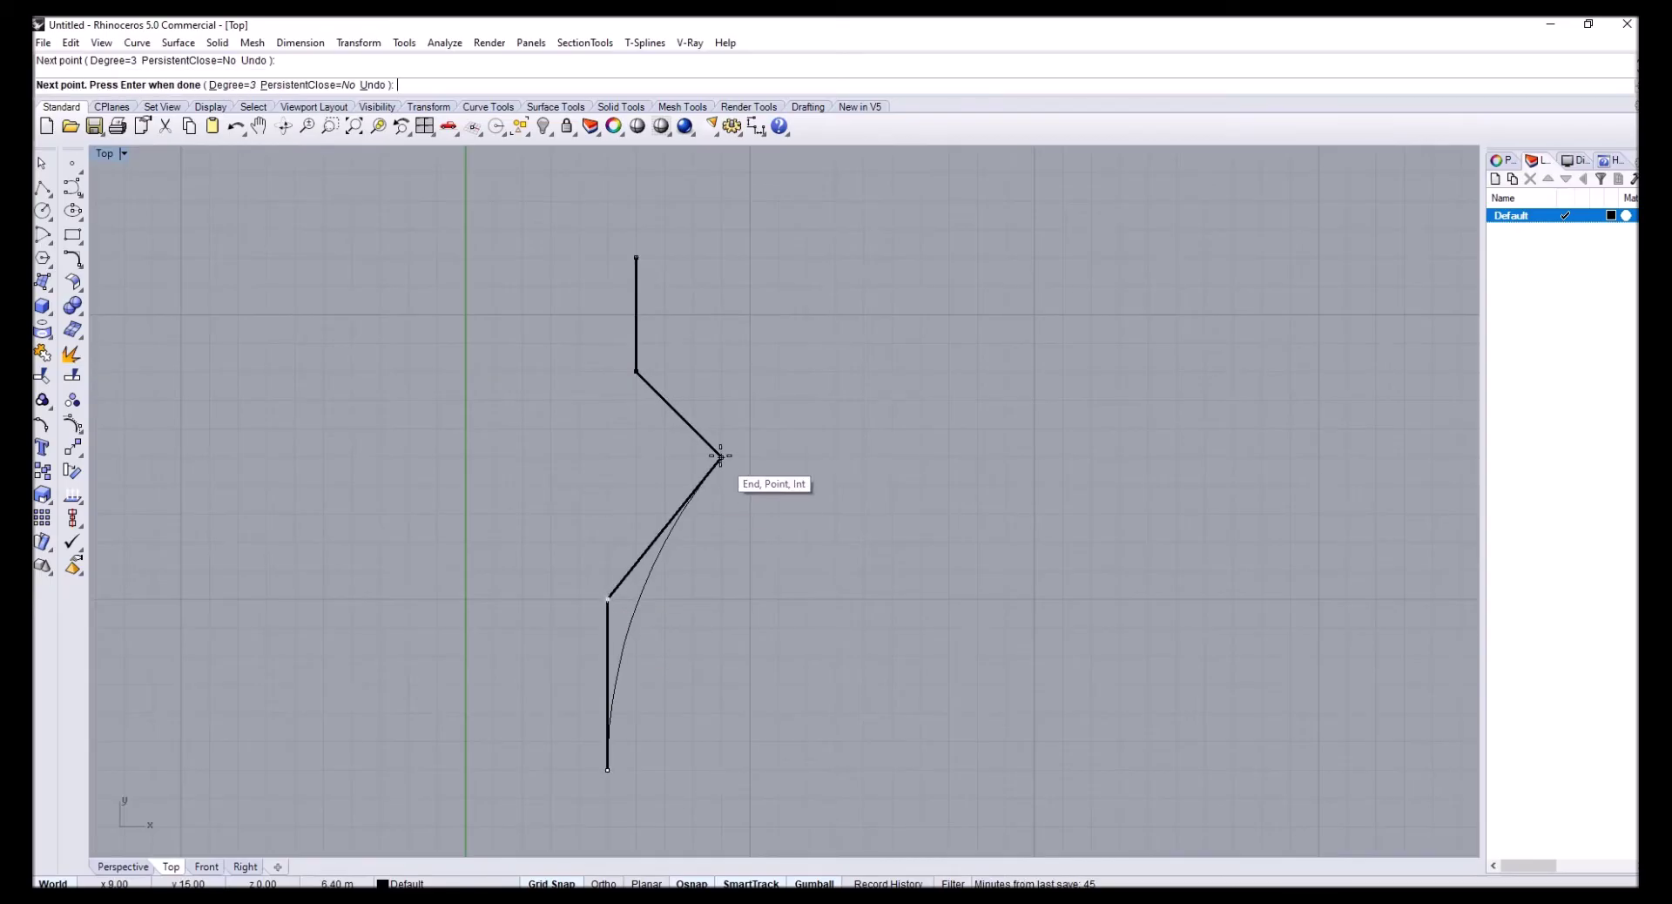
pyautogui.click(721, 457)
pyautogui.click(636, 371)
pyautogui.click(635, 259)
pyautogui.press('Return')
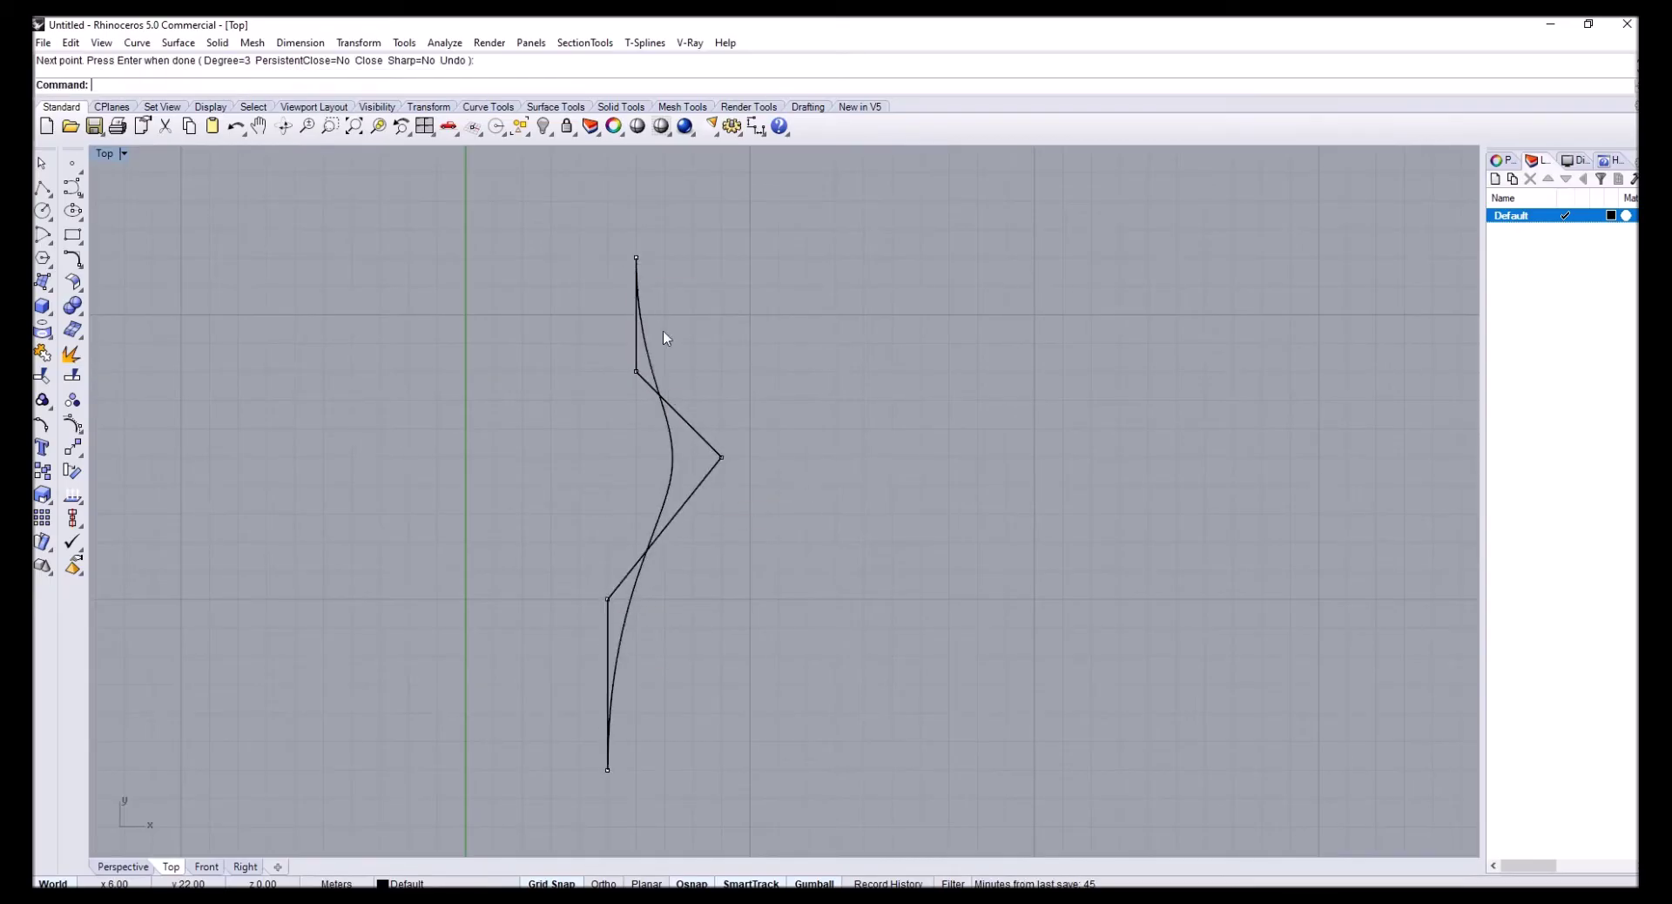
# Move the smooth curve horizontally well to the right of the five points
pyautogui.click(665, 513)
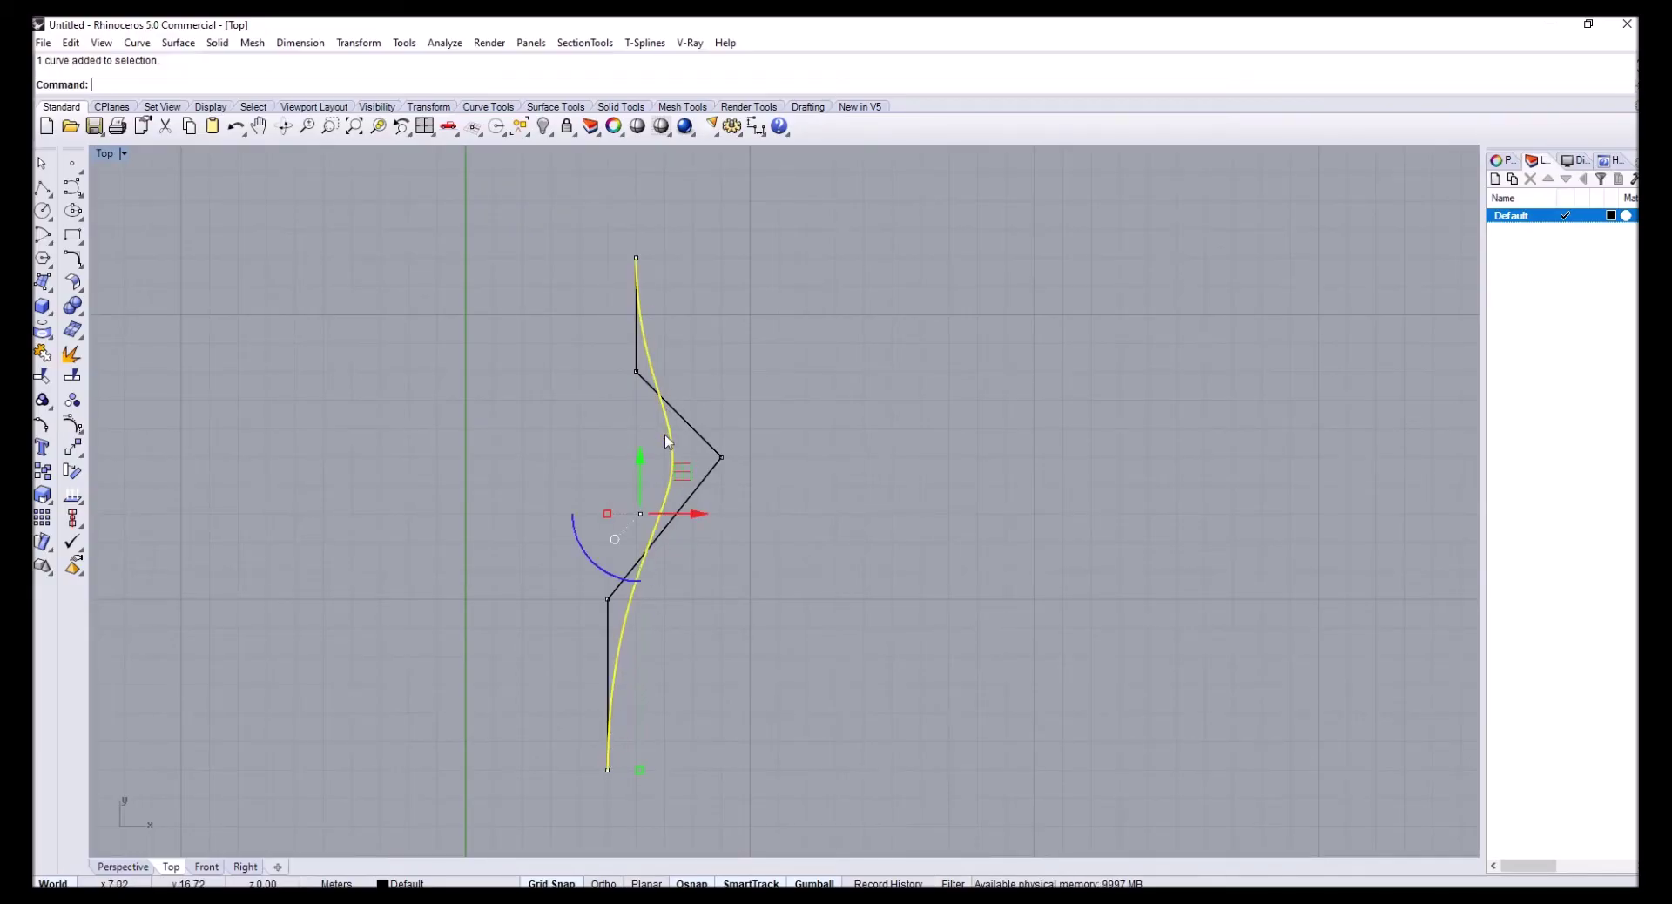
pyautogui.click(621, 434)
pyautogui.click(643, 591)
pyautogui.click(627, 513)
pyautogui.click(667, 479)
pyautogui.moveTo(681, 516); pyautogui.dragTo(1047, 521)
# Move the polyline horizontally to sit between the five points and the smooth curve
pyautogui.click(665, 501)
pyautogui.click(664, 501)
pyautogui.moveTo(733, 504); pyautogui.dragTo(961, 512)
pyautogui.click(1009, 528)
pyautogui.moveTo(980, 513); pyautogui.dragTo(818, 512, button='right')
pyautogui.scroll(-2, 829, 508)
pyautogui.scroll(2, 787, 486)
pyautogui.scroll(-2, 798, 499)
# Check the polyline's point count and degree with the Rebuild command without applying a rebuild
pyautogui.click(824, 475)
pyautogui.write('Rebuild')
pyautogui.press('Return')
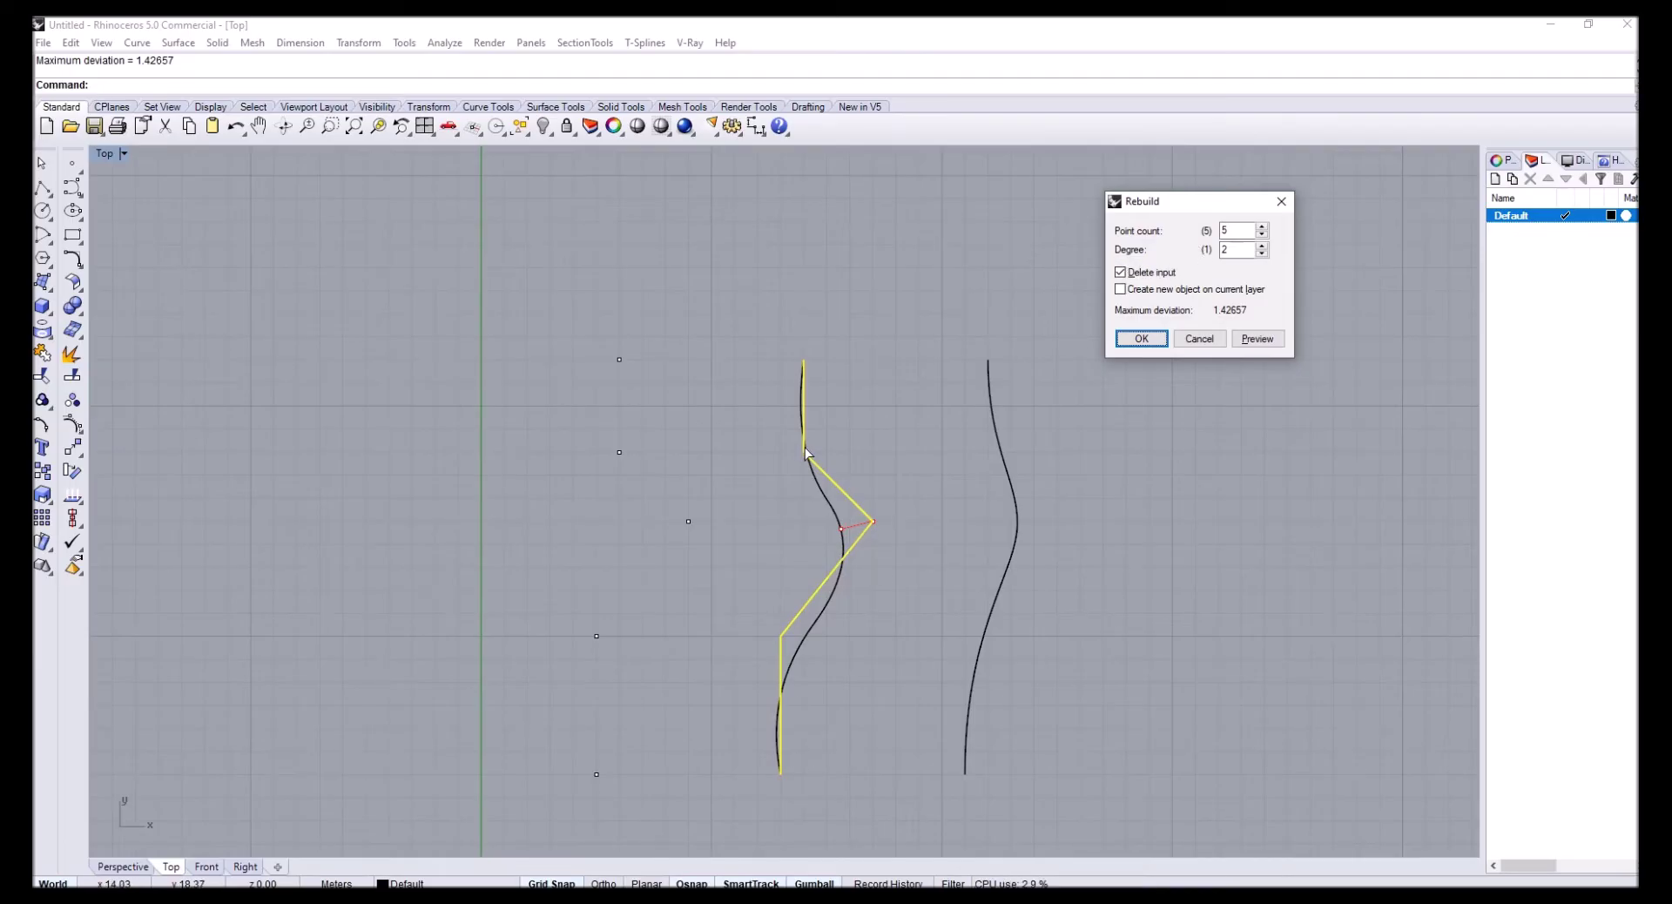
pyautogui.click(1281, 201)
# Check the smooth curve's point count and degree in the Rebuild dialog, leaving the curve as it is
pyautogui.moveTo(1104, 696); pyautogui.dragTo(974, 519)
pyautogui.write('Rebuild')
pyautogui.press('Return')
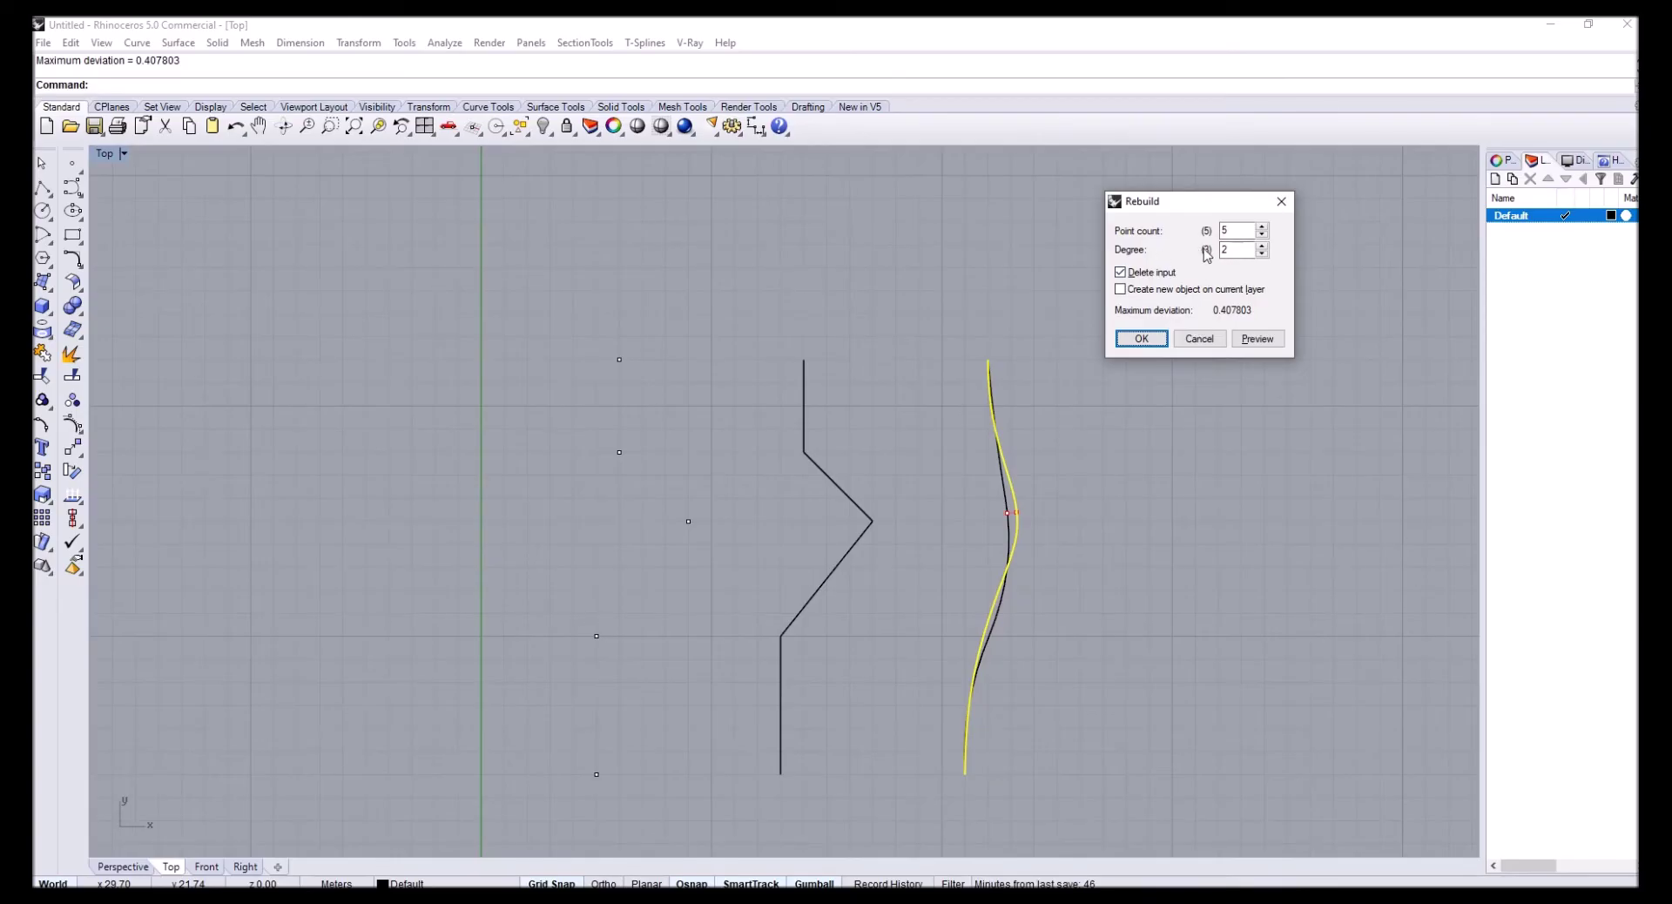
pyautogui.click(1278, 207)
pyautogui.click(1159, 414)
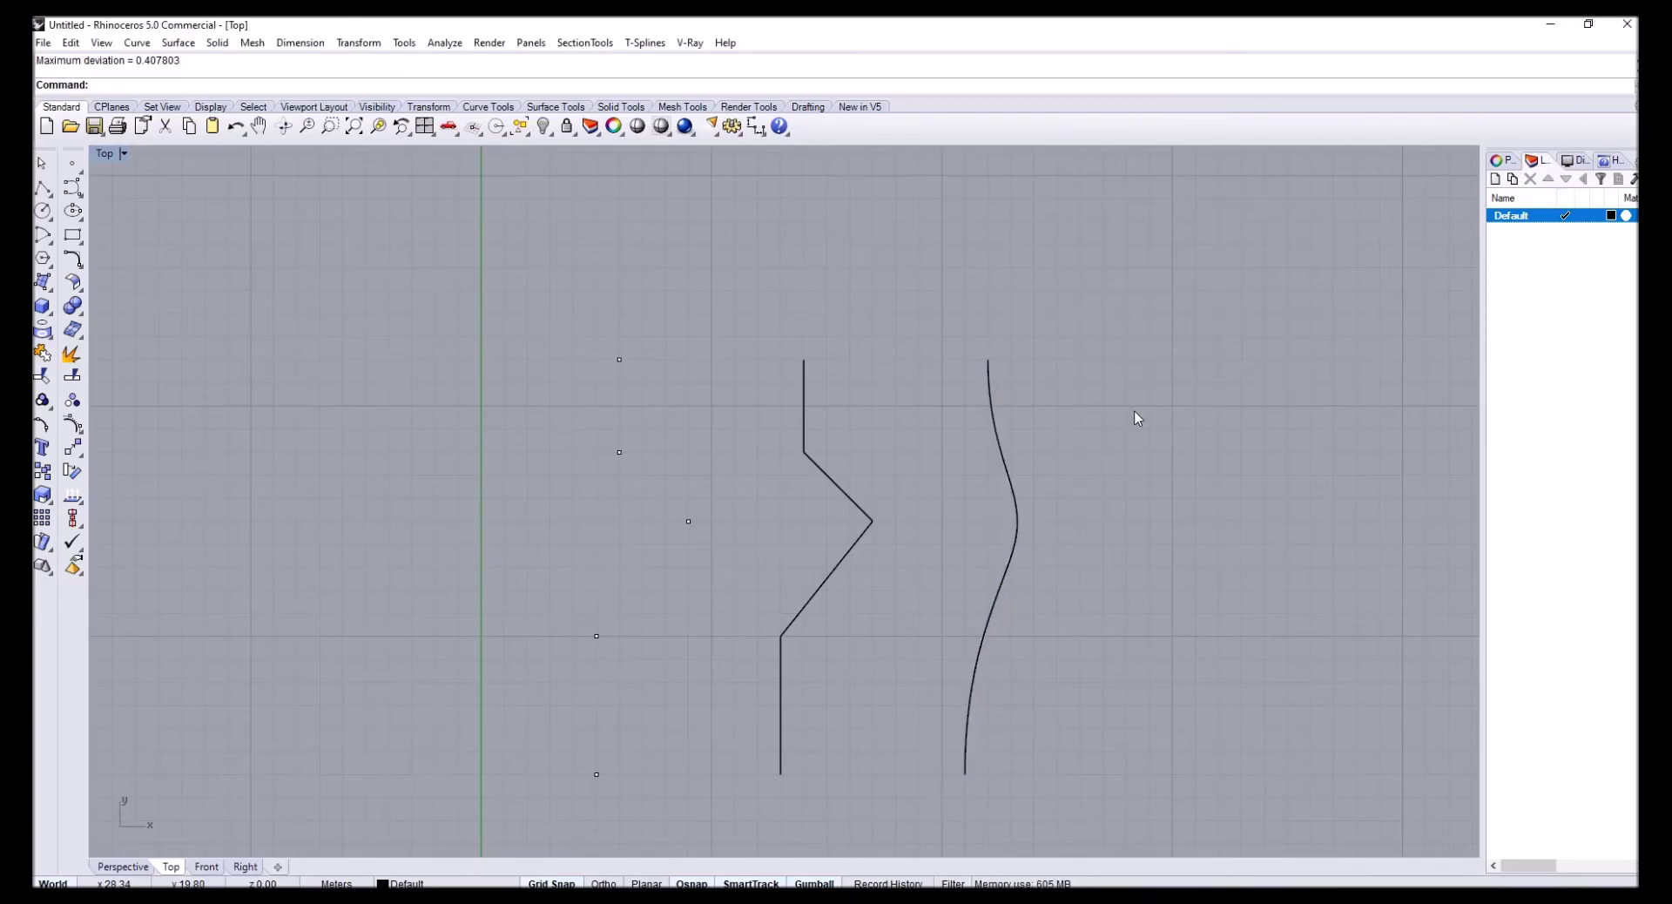
# Copy the polyline horizontally into the gap between the original polyline and the smooth curve
pyautogui.write('C')
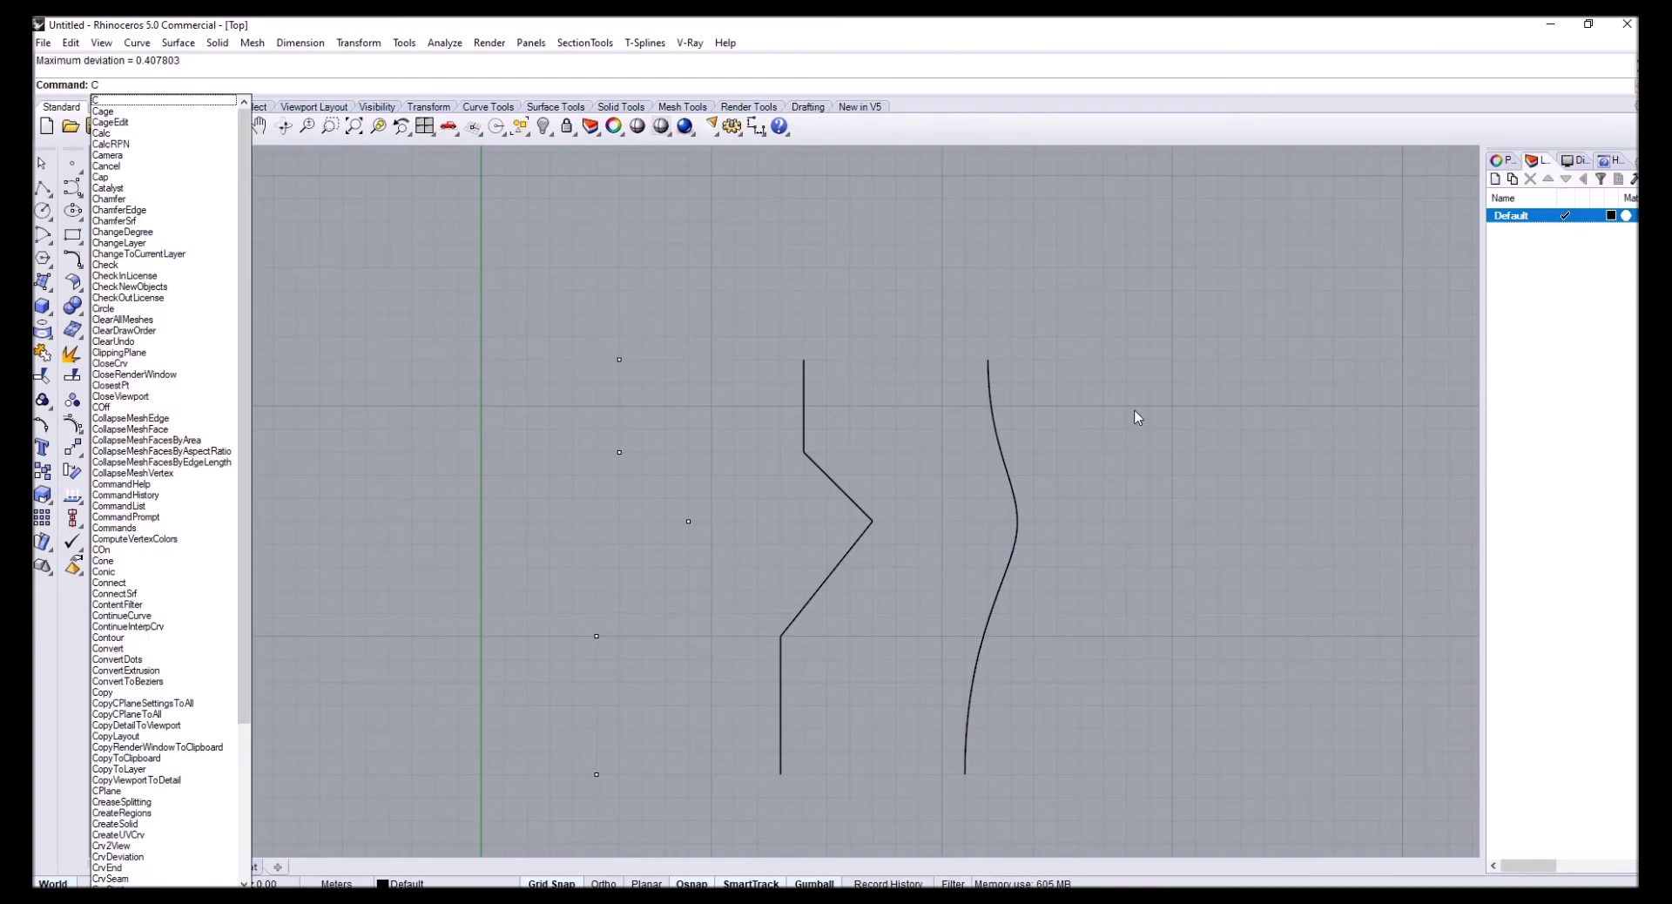
pyautogui.write('opy')
pyautogui.press('Return')
pyautogui.click(847, 554)
pyautogui.press('Return')
pyautogui.click(871, 288)
pyautogui.click(964, 288)
pyautogui.press('Return')
# Rebuild the copied polyline with a point count of 5 and degree 2, deleting the input
pyautogui.click(944, 551)
pyautogui.write('Rebuild')
pyautogui.press('Return')
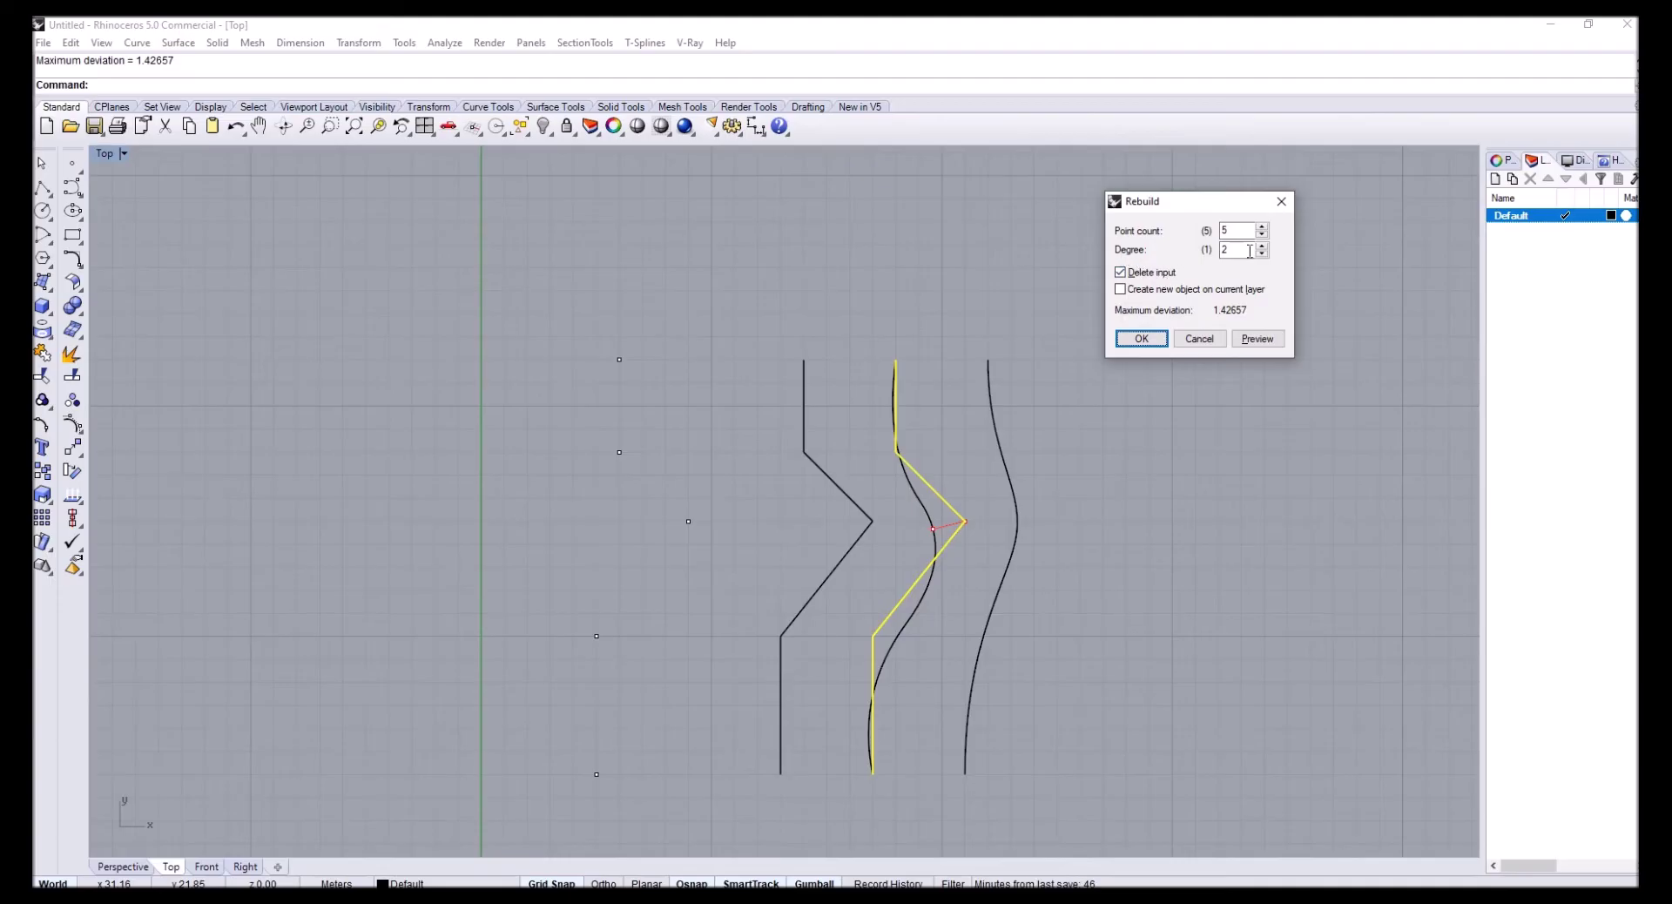
pyautogui.click(1142, 338)
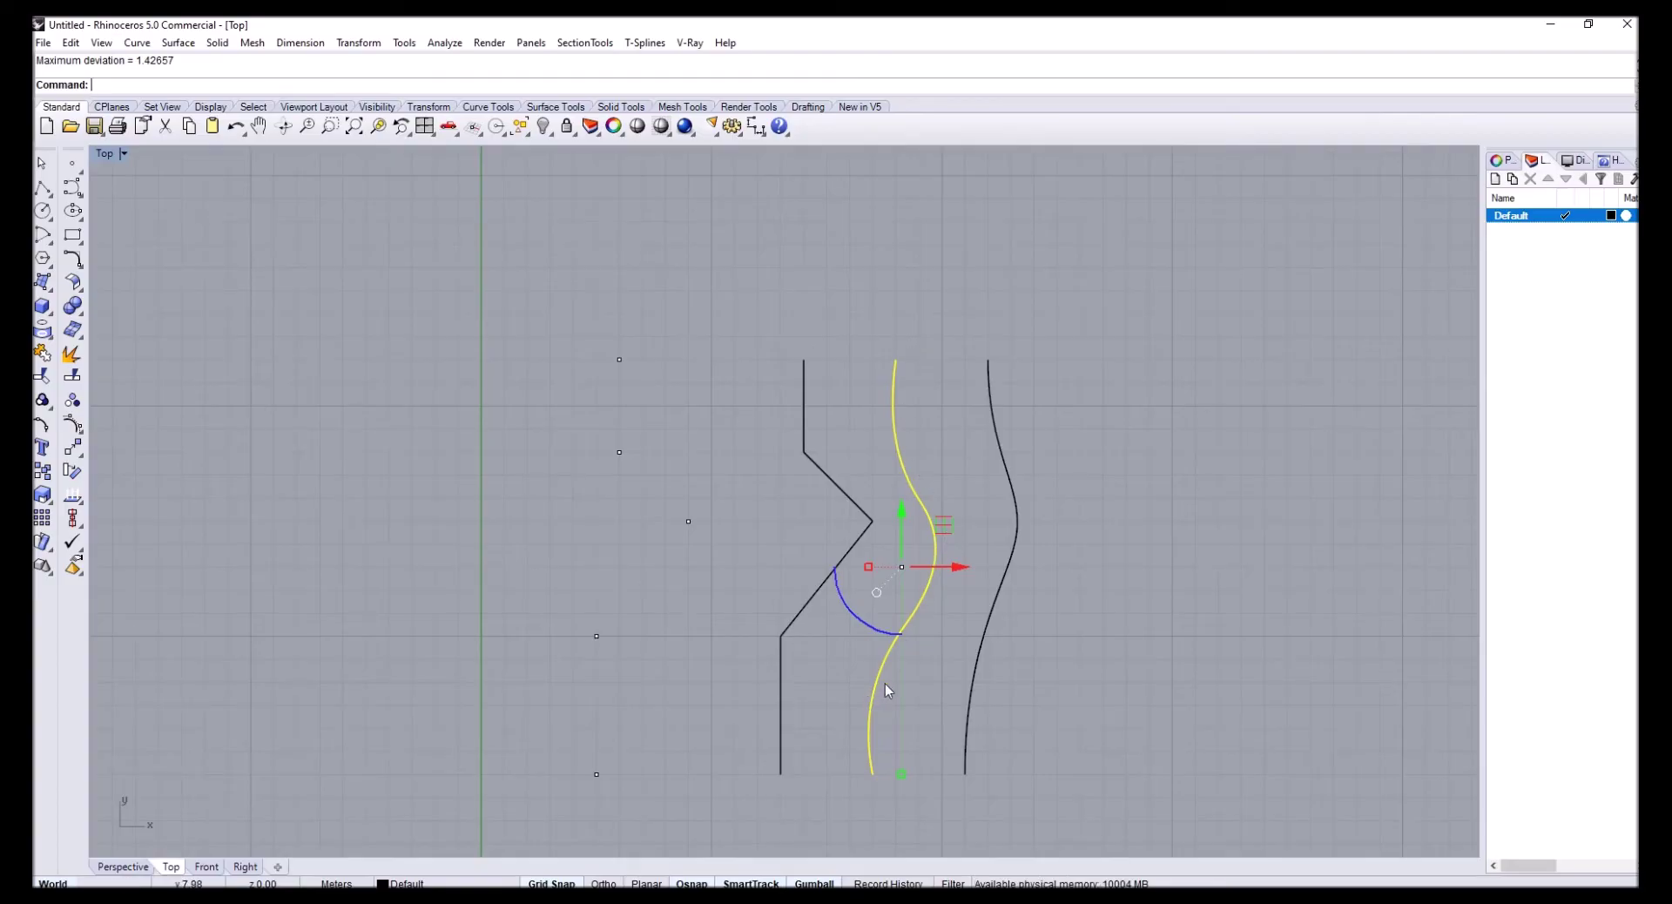
pyautogui.click(944, 669)
pyautogui.moveTo(948, 662); pyautogui.dragTo(855, 664, button='right')
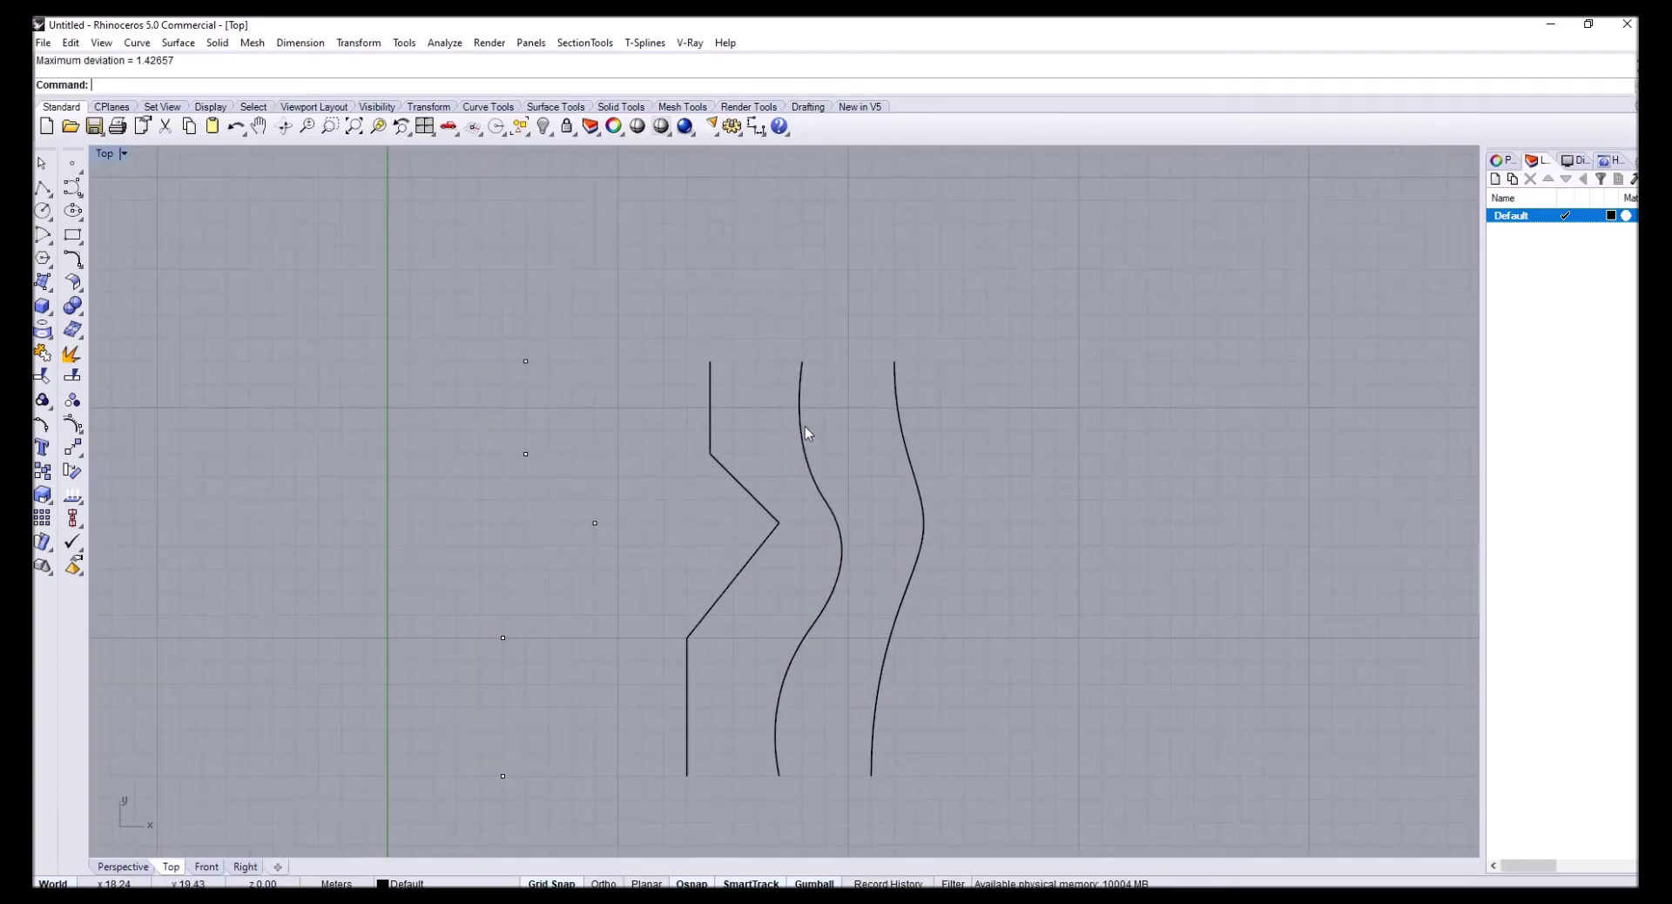
# Explode the rebuilt degree 2 curve in the middle into its separate segments
pyautogui.moveTo(745, 512); pyautogui.dragTo(840, 472, button='right')
pyautogui.scroll(2, 840, 479)
pyautogui.moveTo(1164, 664); pyautogui.dragTo(771, 454)
pyautogui.press('Escape')
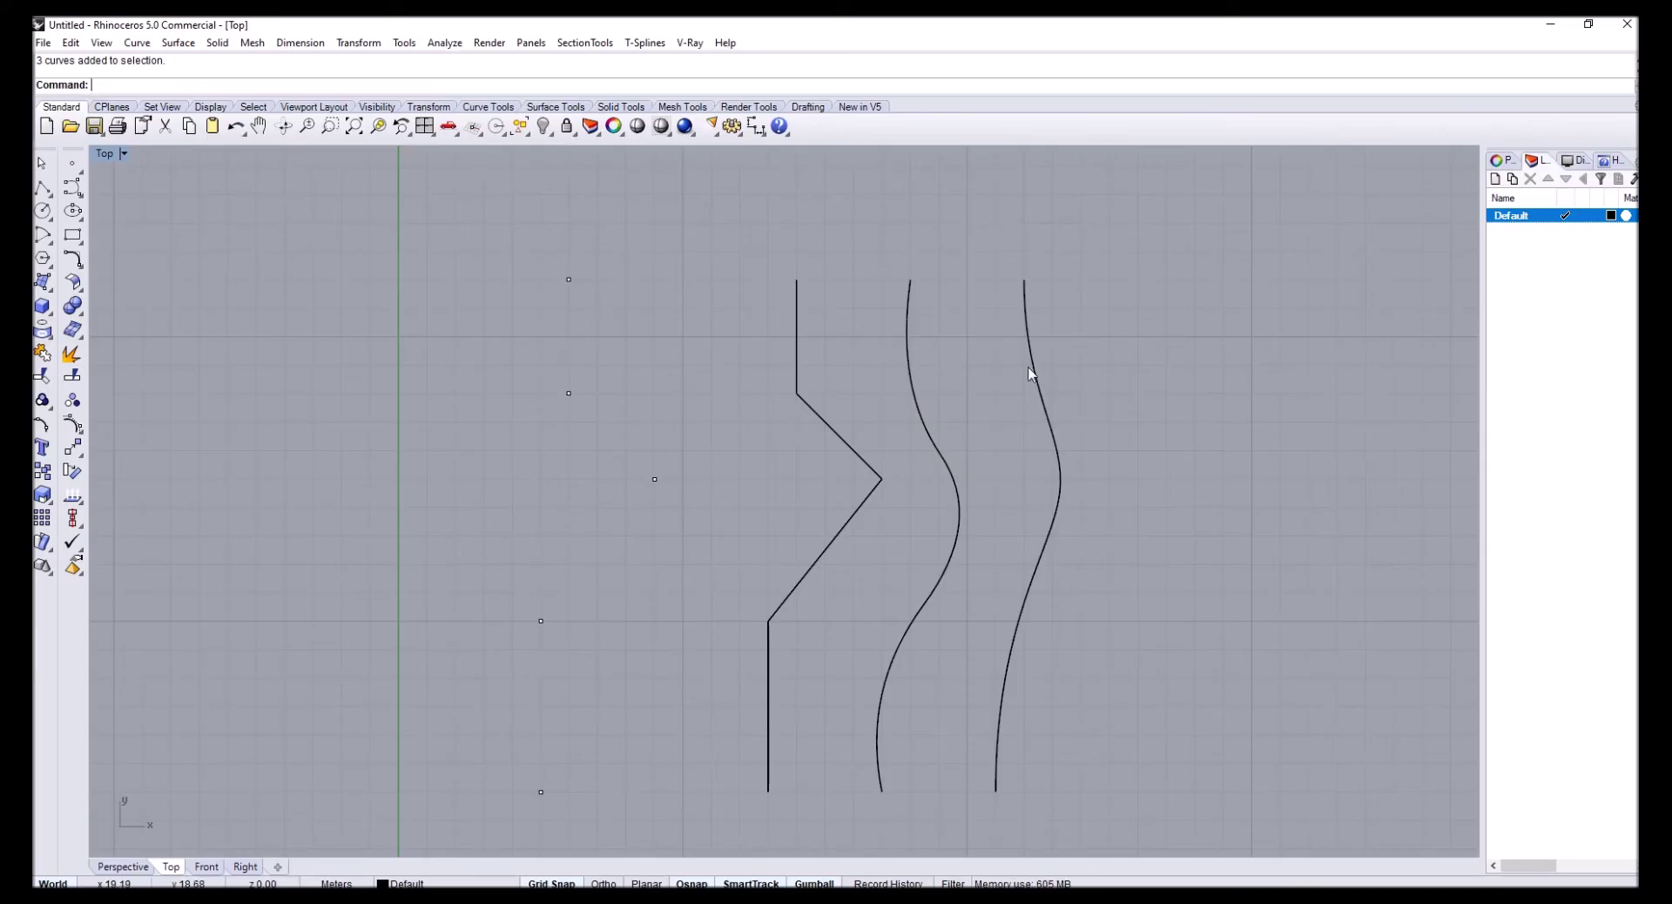
pyautogui.click(799, 361)
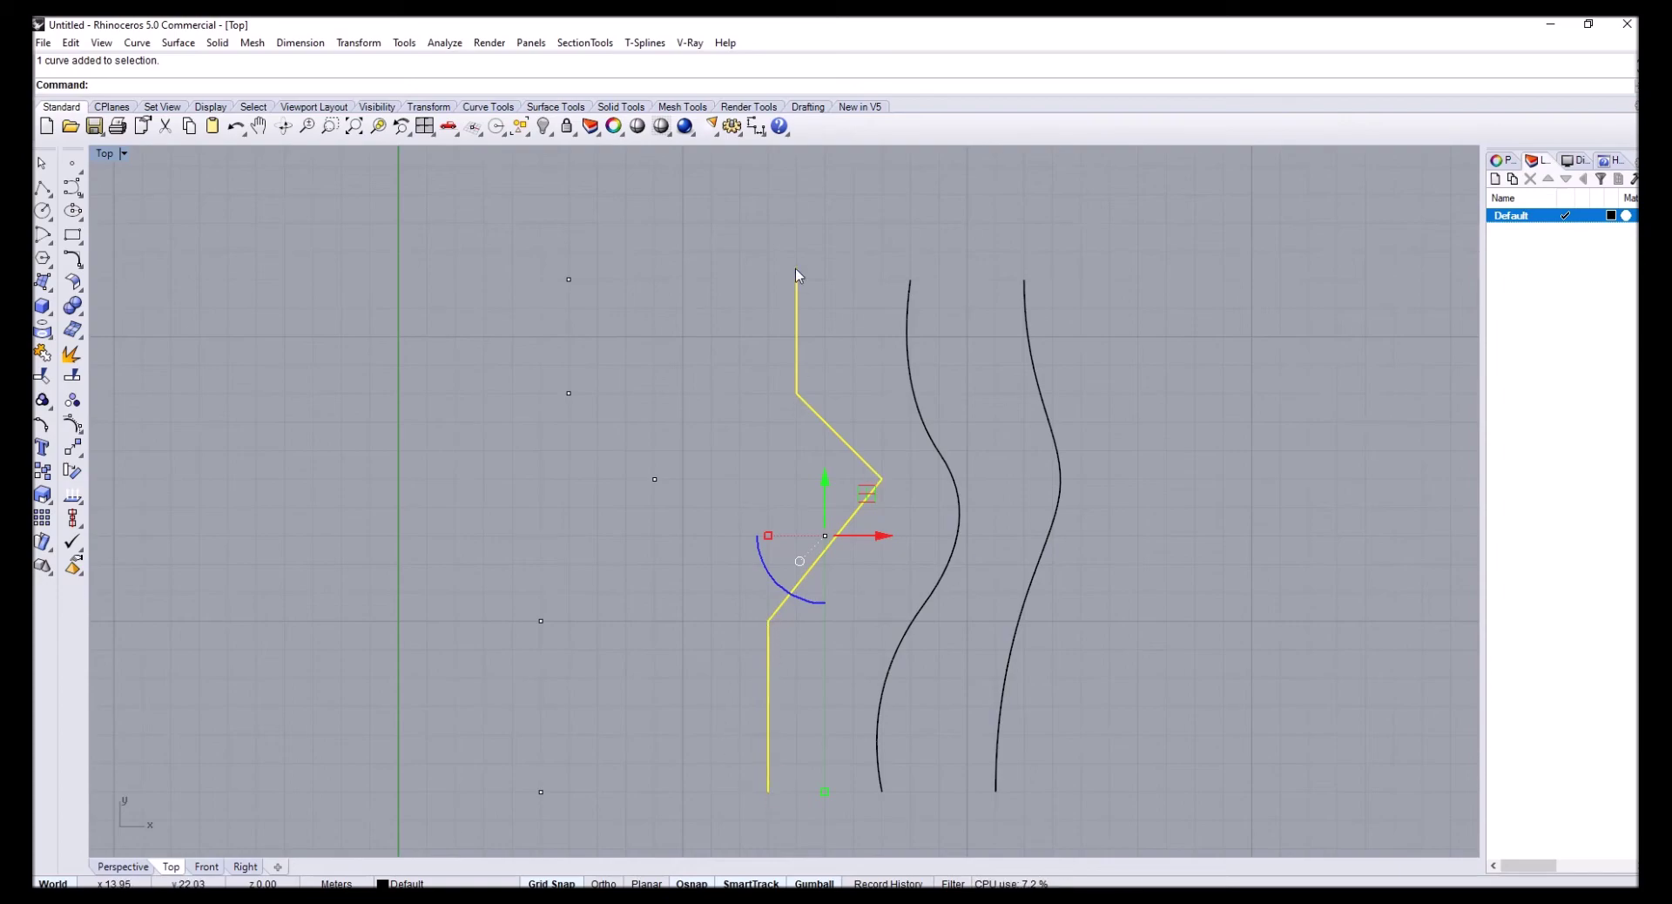
pyautogui.click(895, 688)
pyautogui.click(881, 688)
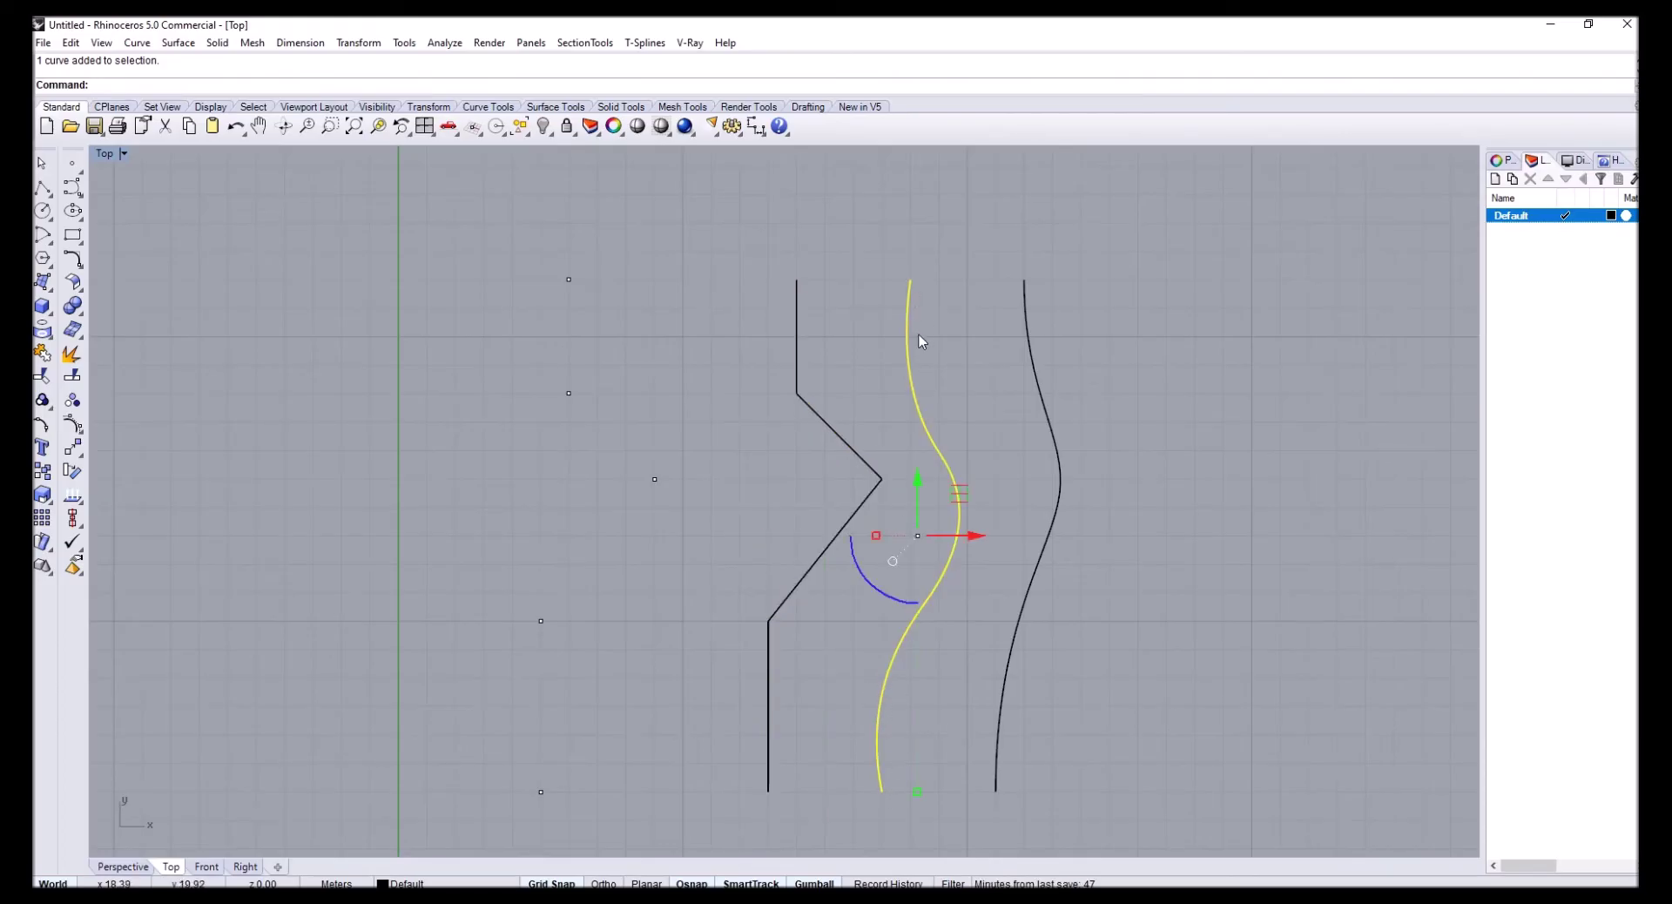
pyautogui.write('explode')
pyautogui.press('Return')
# Examine the individual segments of the exploded middle curve and where they meet
pyautogui.click(926, 428)
pyautogui.click(955, 492)
pyautogui.click(899, 649)
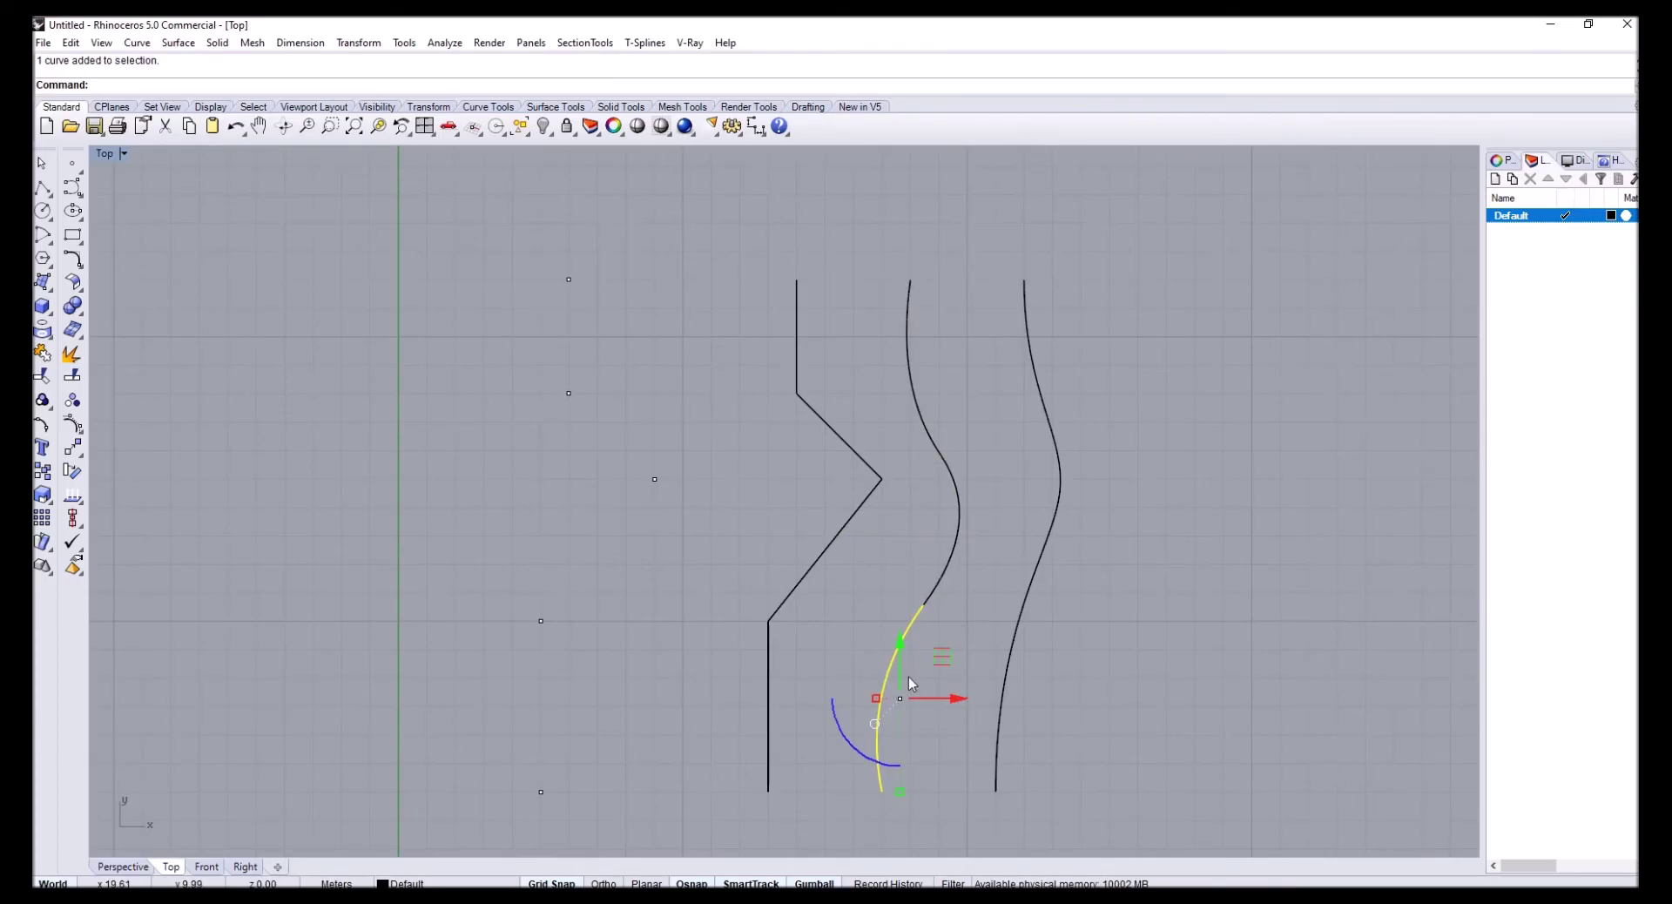
pyautogui.click(980, 567)
pyautogui.moveTo(905, 649); pyautogui.dragTo(834, 635, button='right')
pyautogui.click(834, 636)
pyautogui.moveTo(880, 610); pyautogui.dragTo(838, 403)
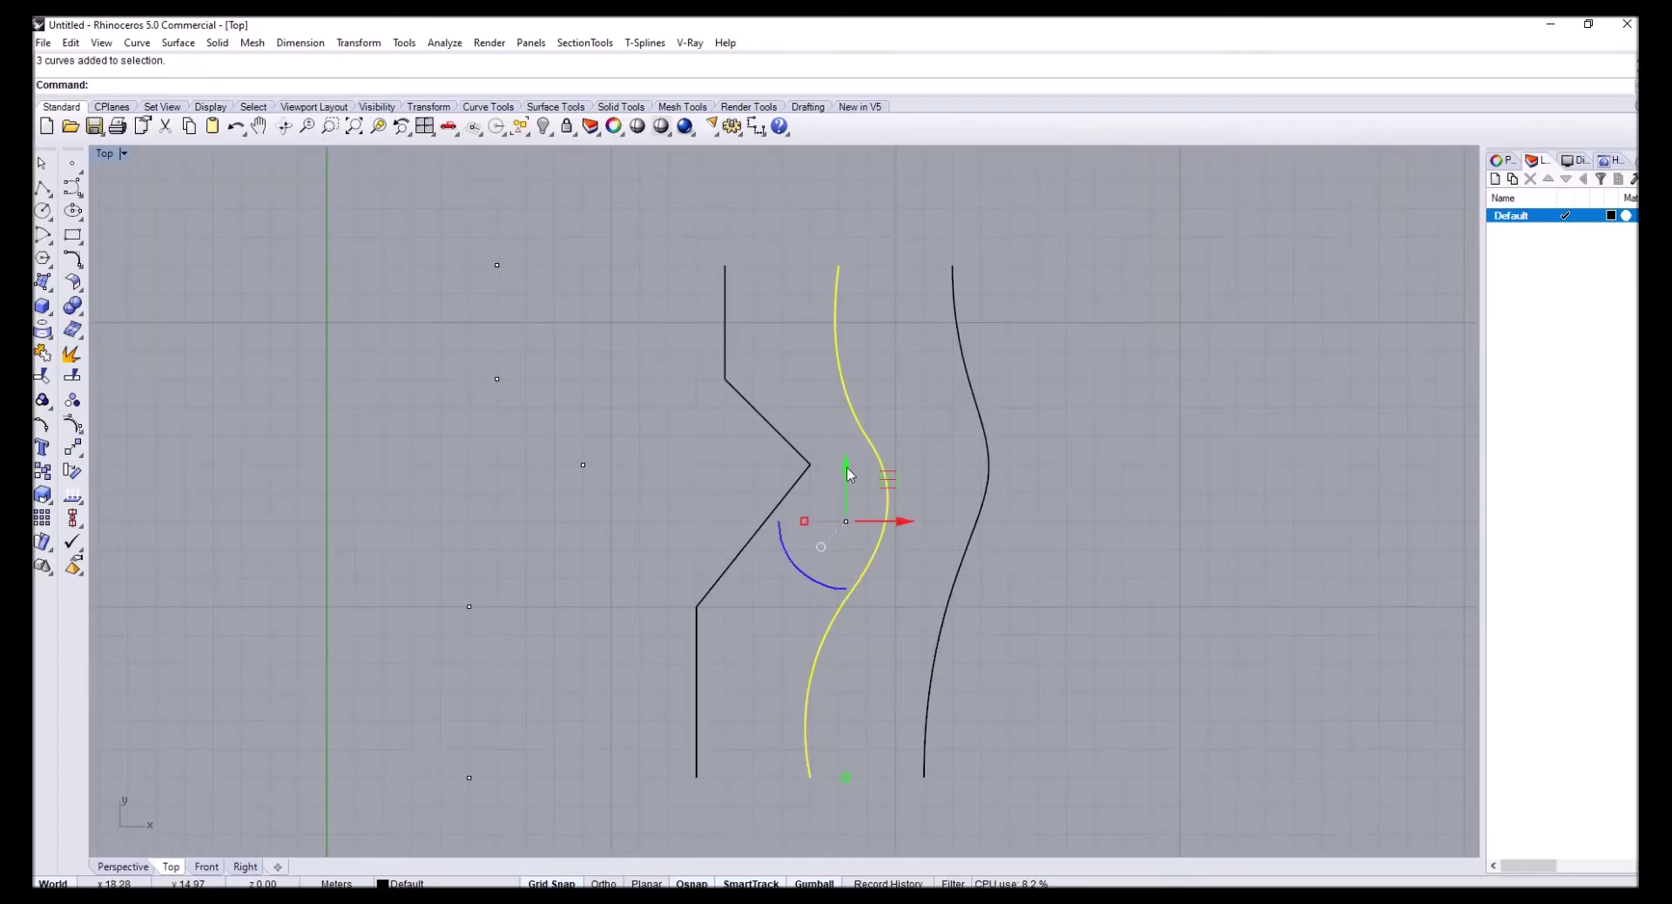
pyautogui.click(868, 639)
pyautogui.click(833, 638)
pyautogui.click(833, 637)
pyautogui.click(874, 552)
pyautogui.click(848, 639)
pyautogui.click(832, 643)
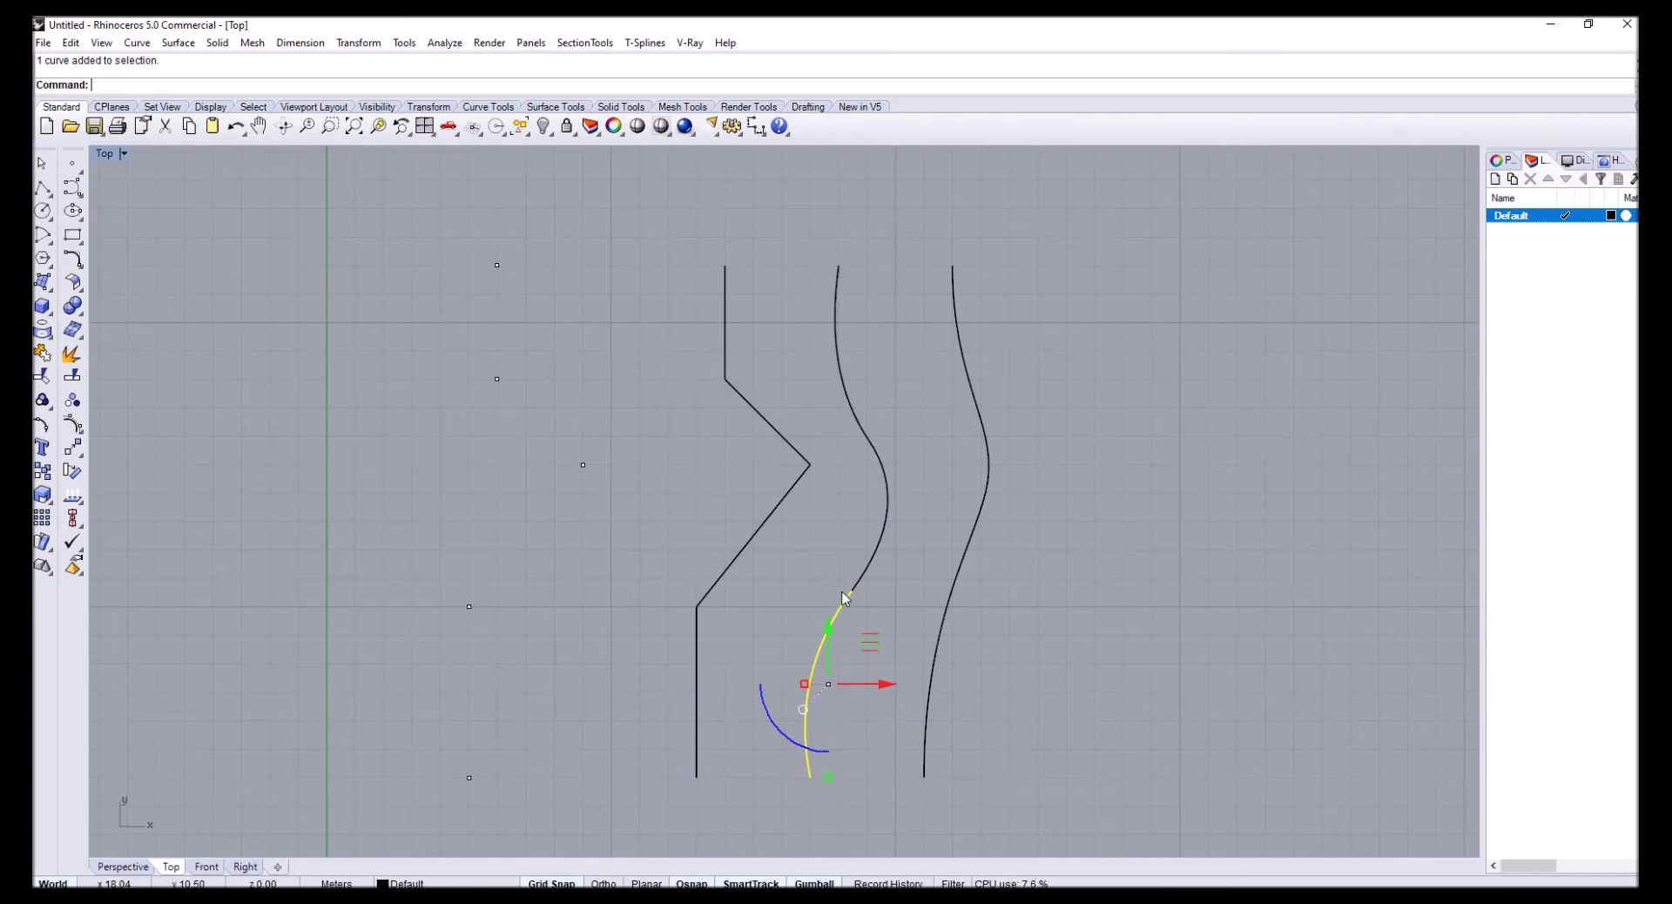
pyautogui.press('Escape')
pyautogui.click(874, 552)
pyautogui.press('Escape')
pyautogui.click(859, 406)
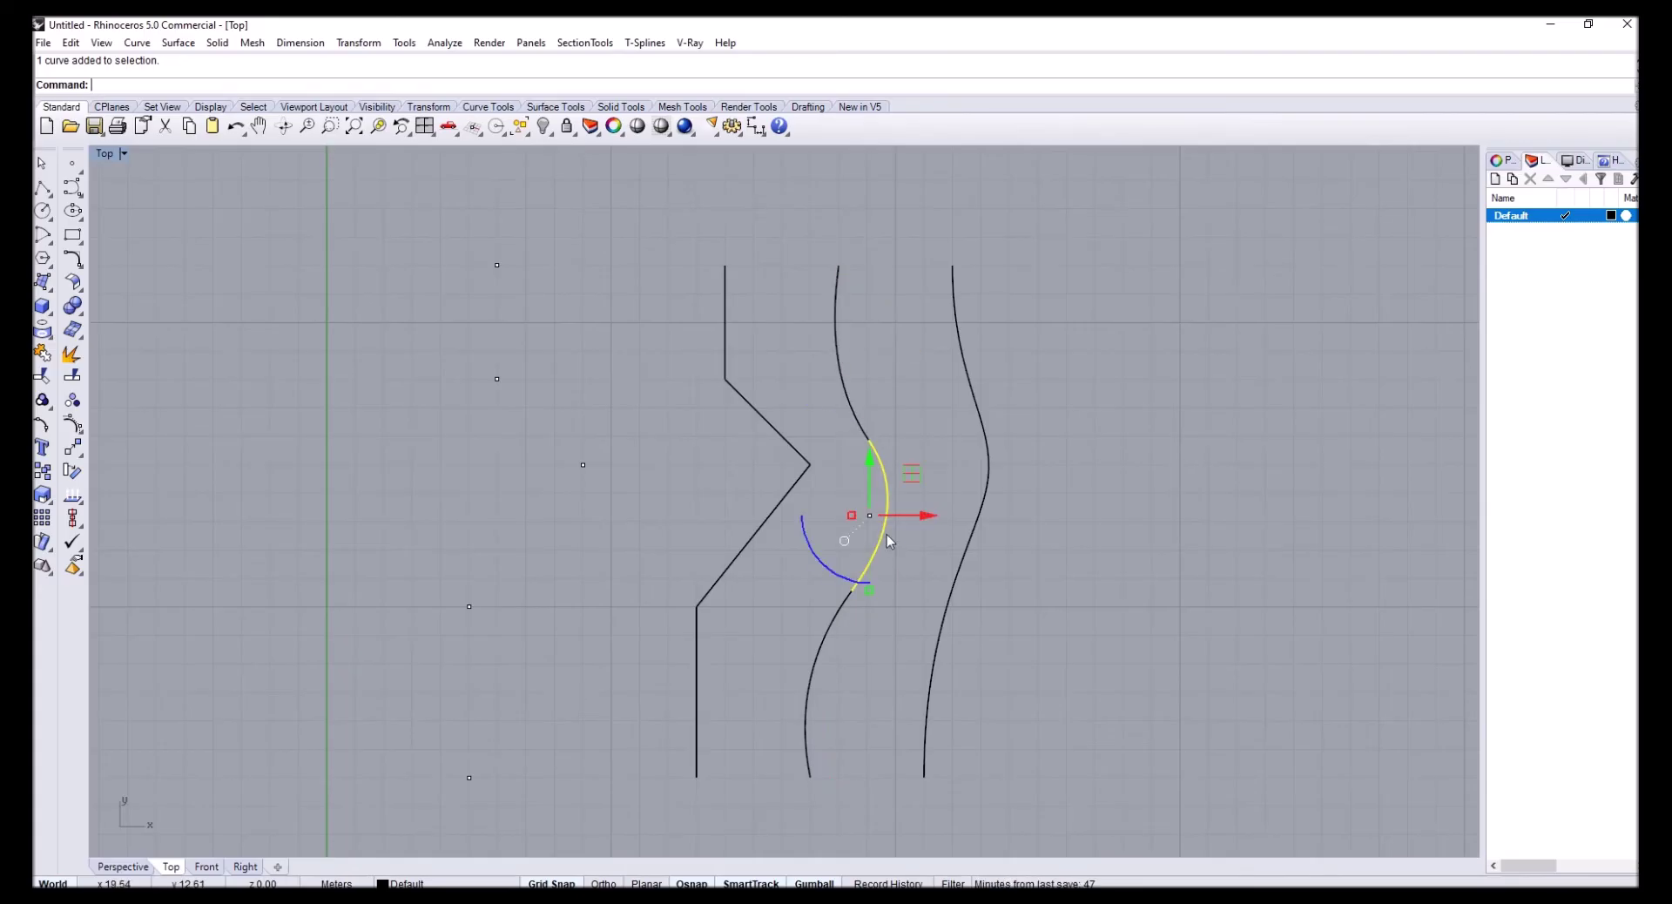
pyautogui.click(911, 521)
# Inspect the control points of the rightmost smooth curve by turning them on, and hide them again
pyautogui.click(952, 591)
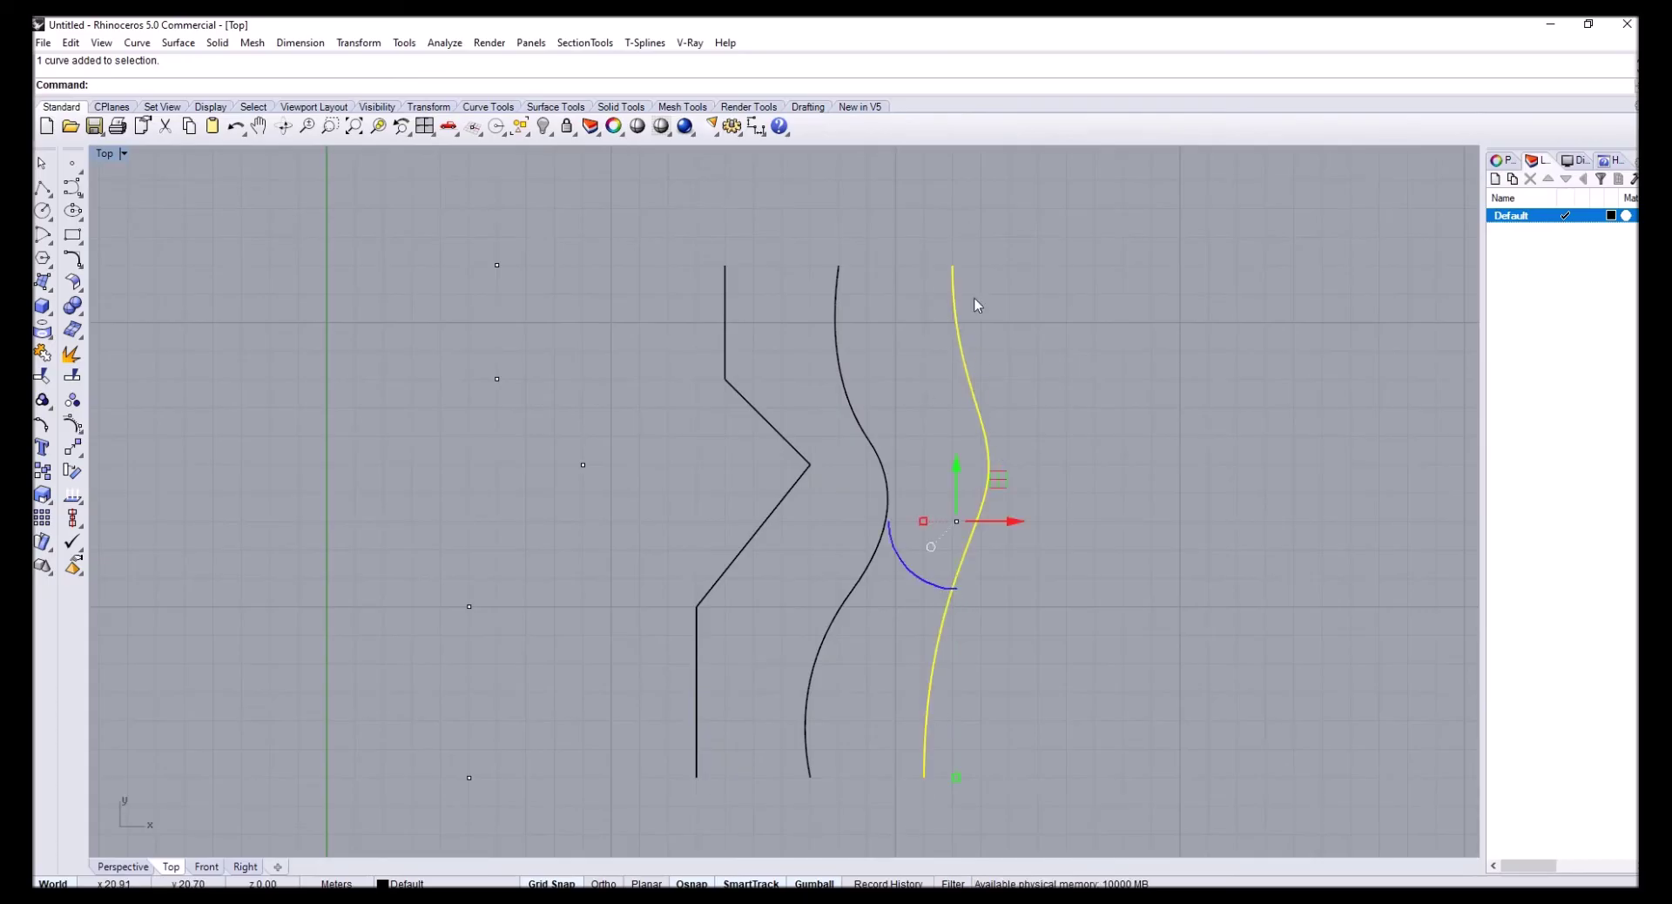
pyautogui.scroll(-4, 984, 305)
pyautogui.moveTo(942, 349); pyautogui.dragTo(866, 468, button='right')
pyautogui.scroll(4, 866, 469)
pyautogui.click(865, 468)
pyautogui.scroll(-2, 866, 469)
pyautogui.scroll(2, 870, 561)
pyautogui.click(872, 566)
pyautogui.moveTo(857, 534); pyautogui.dragTo(829, 449, button='right')
pyautogui.click(79, 426)
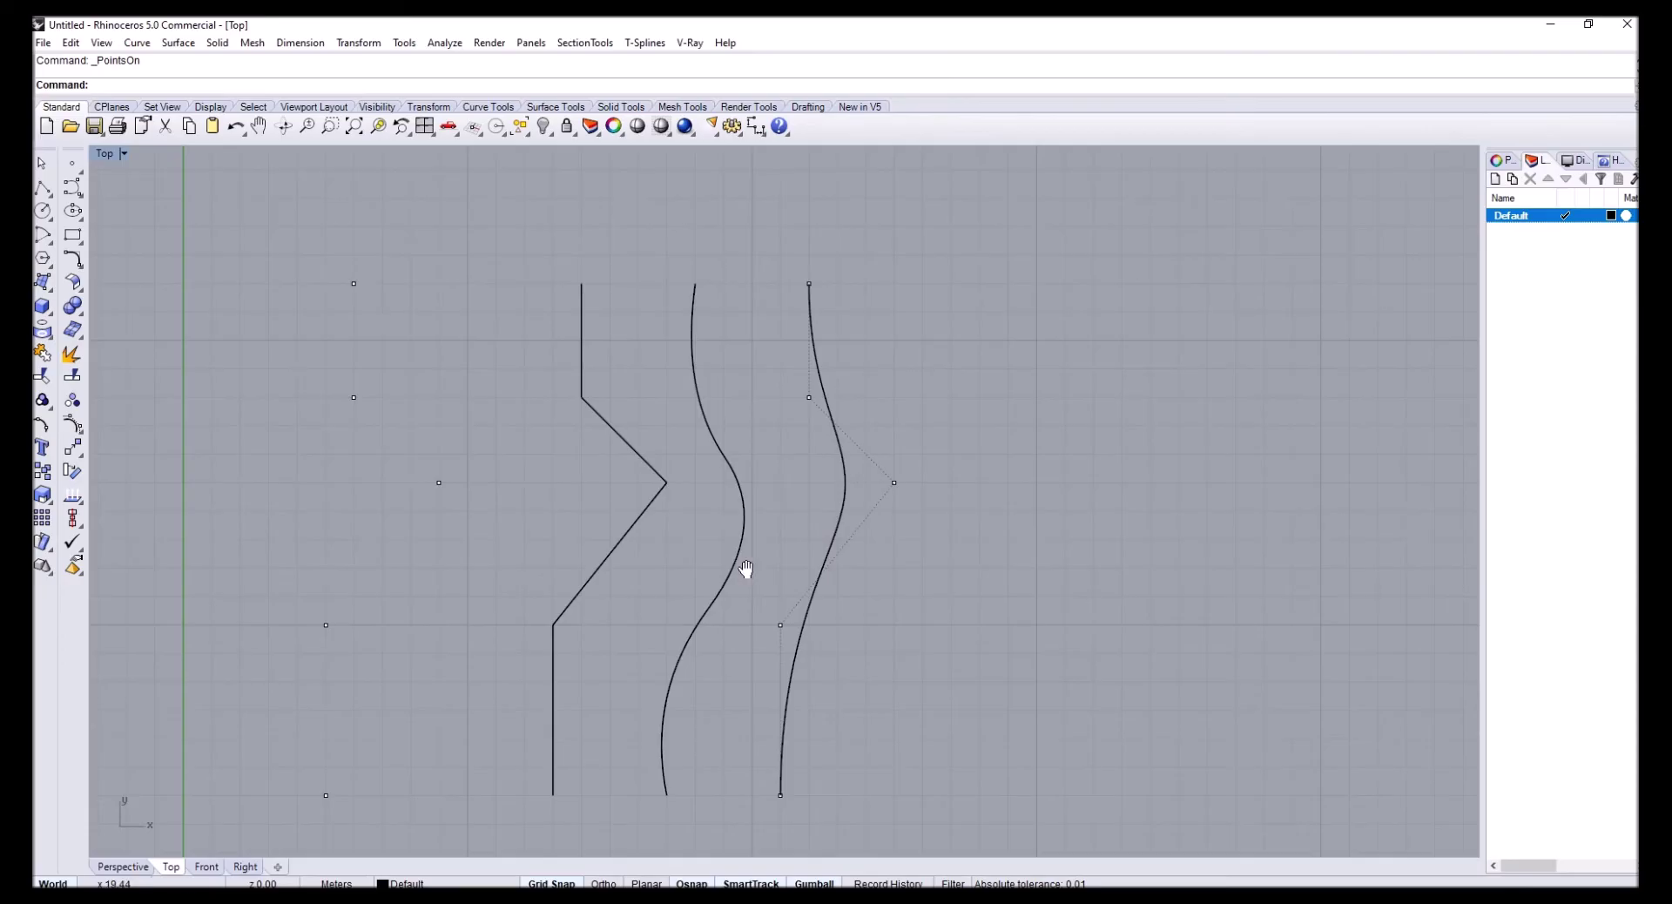
pyautogui.moveTo(766, 579); pyautogui.dragTo(880, 560, button='right')
pyautogui.scroll(-2, 916, 600)
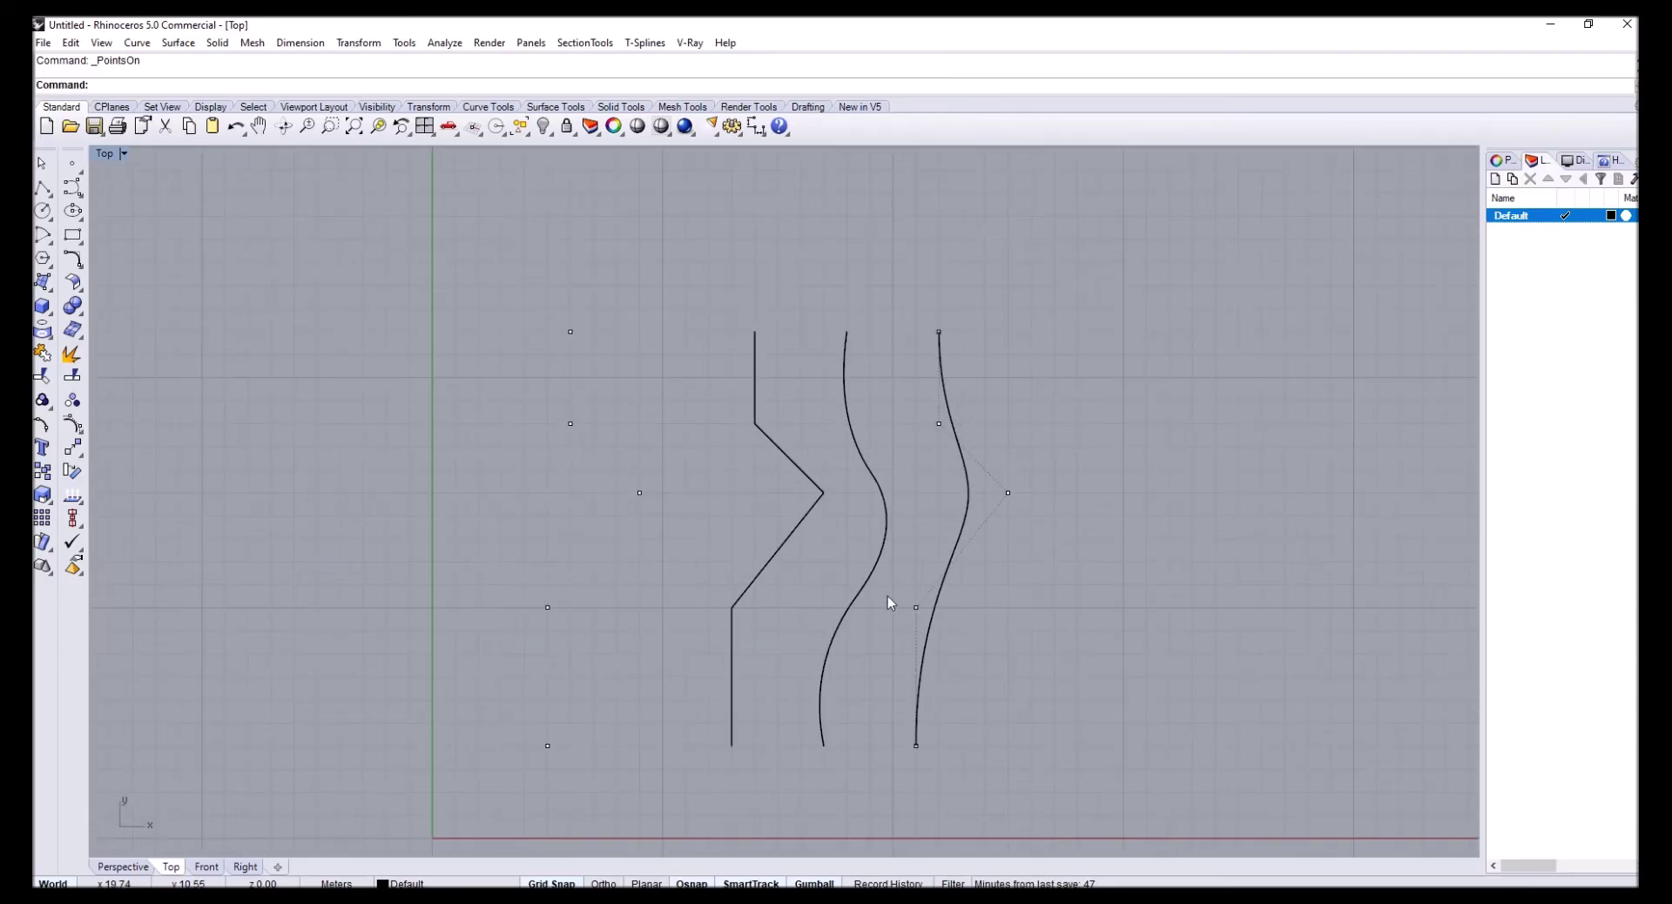
pyautogui.press('Escape')
pyautogui.moveTo(760, 582); pyautogui.dragTo(776, 581, button='right')
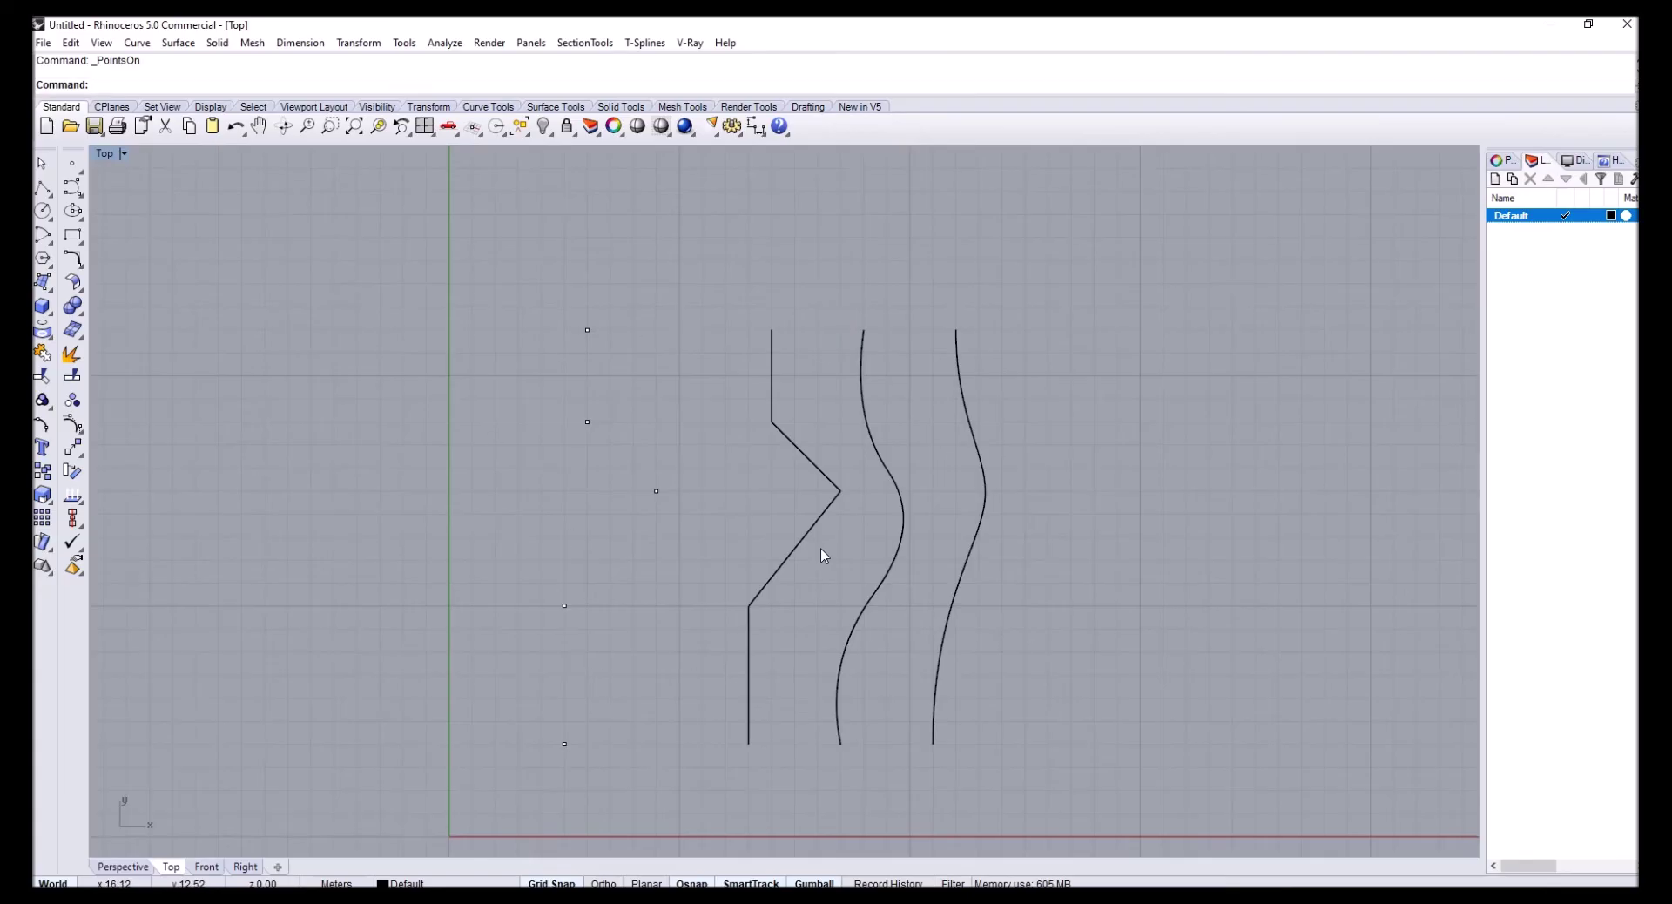
# Draw a two-point straight line rising diagonally in the empty area right of the three curves
pyautogui.scroll(2, 771, 527)
pyautogui.moveTo(776, 533); pyautogui.dragTo(615, 542, button='right')
pyautogui.scroll(-4, 607, 486)
pyautogui.scroll(4, 550, 413)
pyautogui.moveTo(341, 284); pyautogui.dragTo(359, 234, button='right')
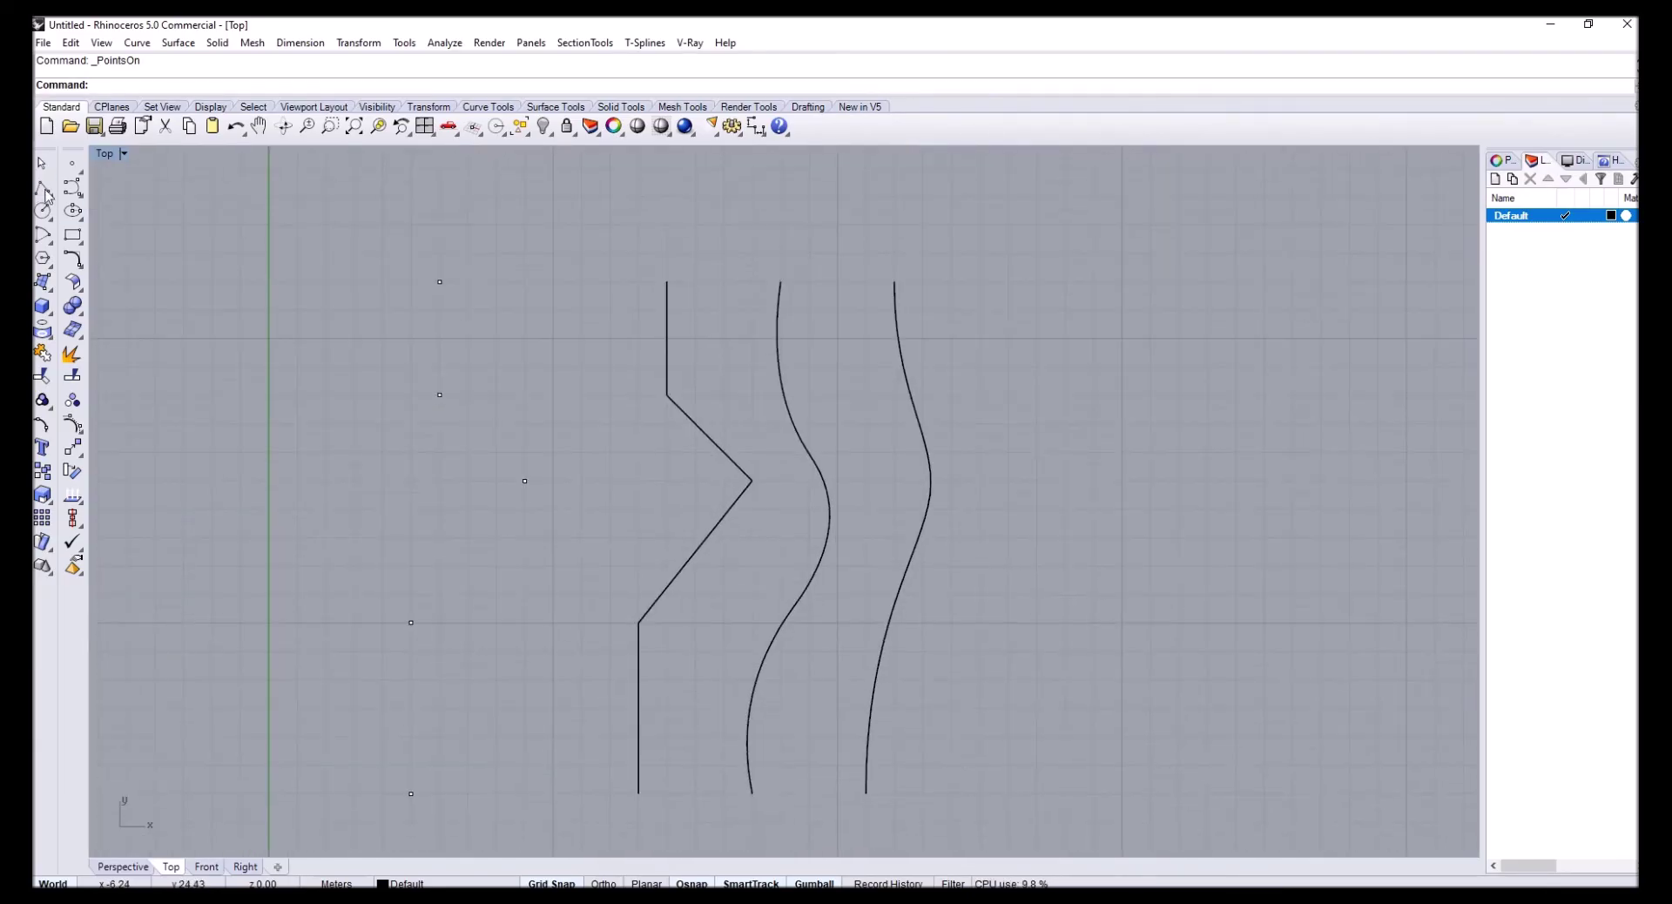
pyautogui.click(43, 190)
pyautogui.moveTo(1235, 612); pyautogui.dragTo(1089, 610, button='right')
pyautogui.click(976, 478)
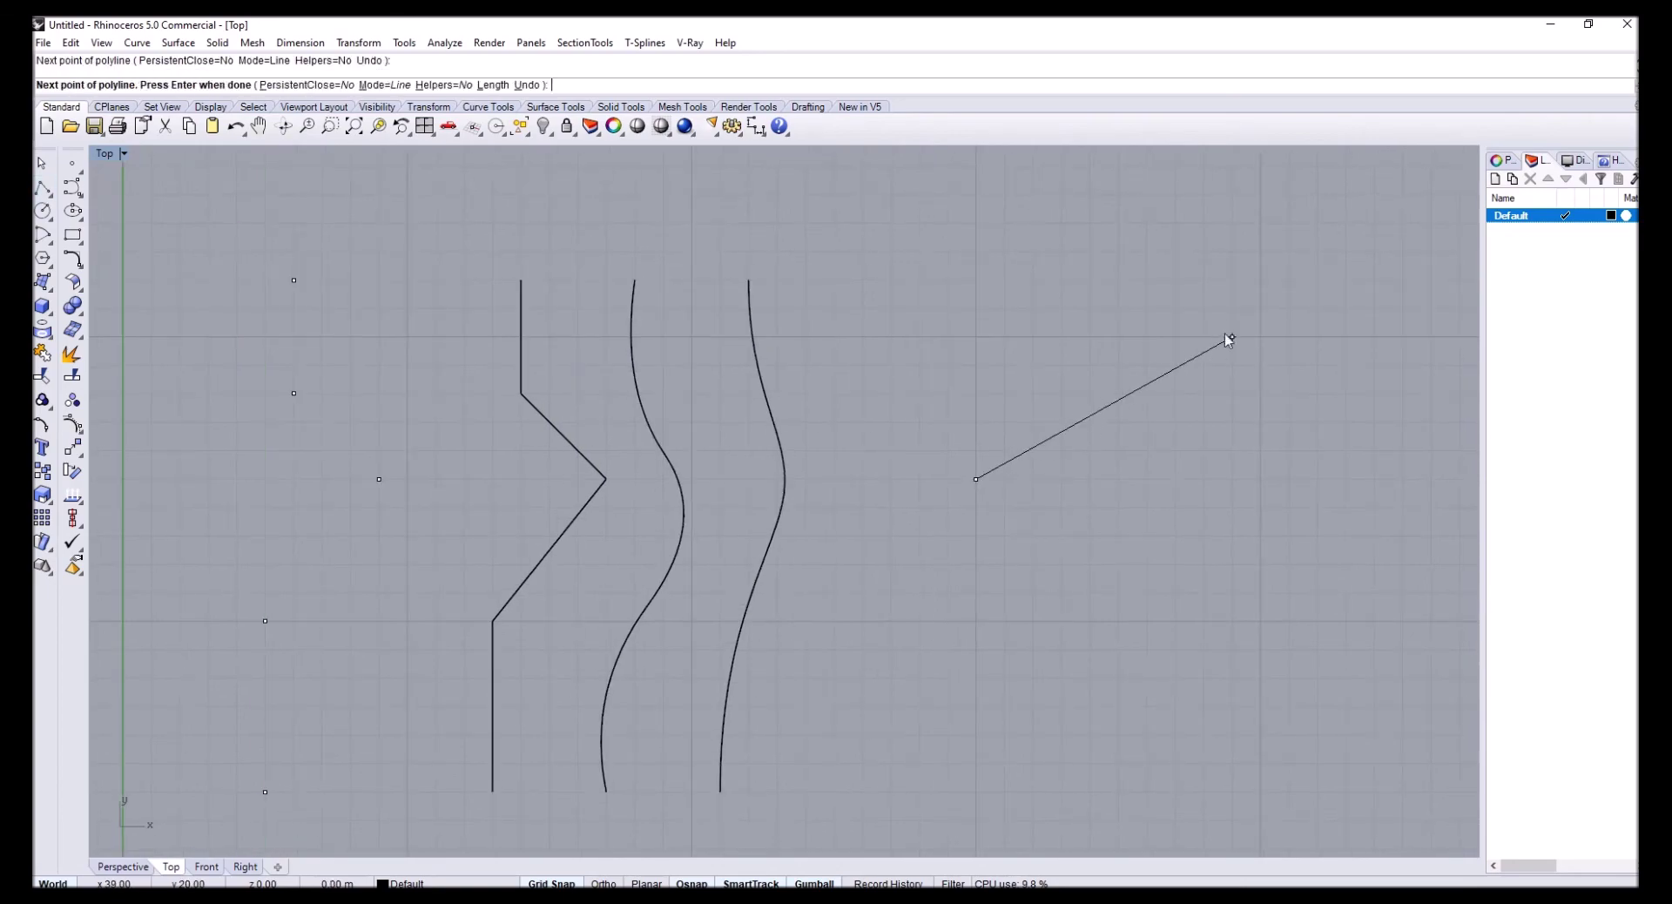
pyautogui.click(1174, 368)
pyautogui.moveTo(1013, 436); pyautogui.dragTo(769, 470, button='right')
pyautogui.click(787, 503)
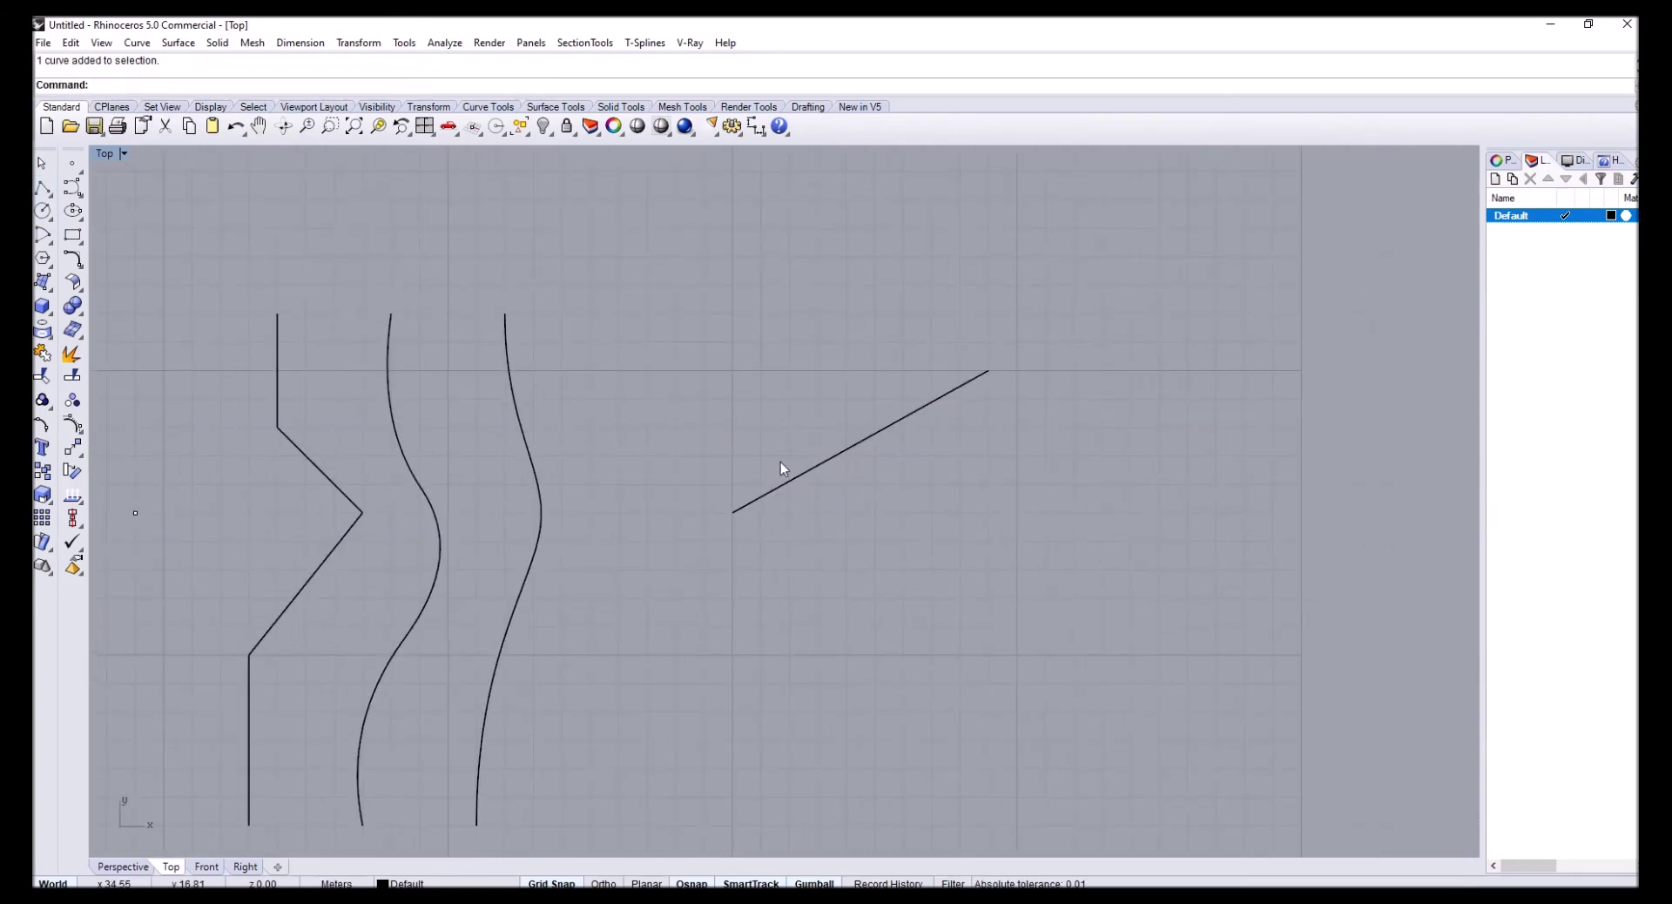
pyautogui.click(43, 235)
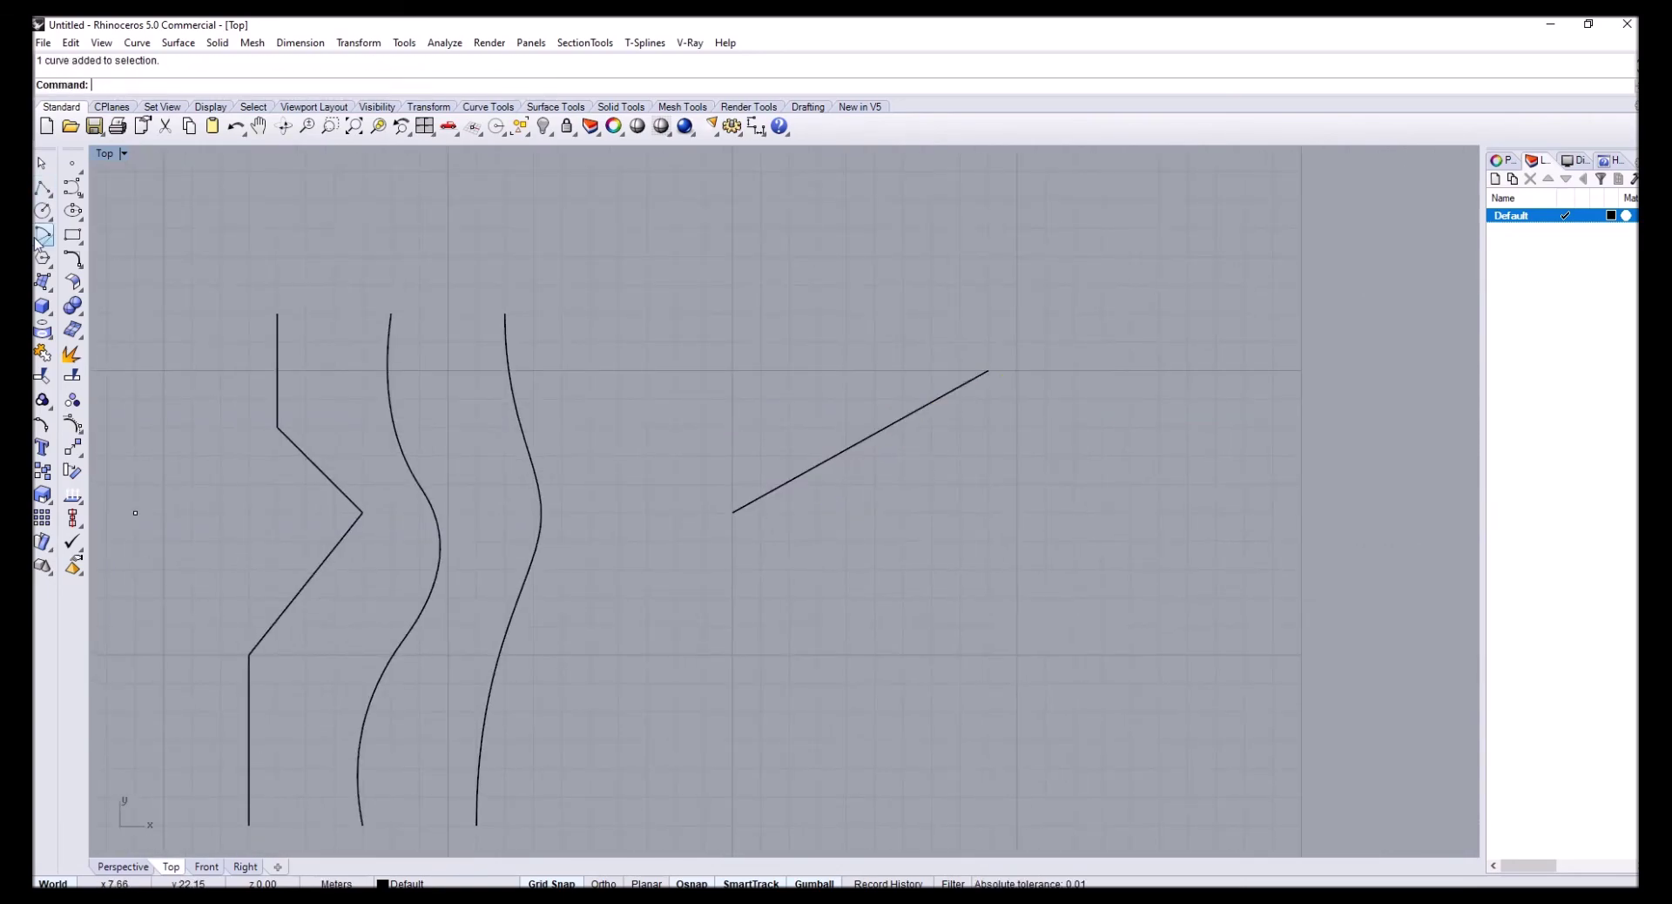
pyautogui.click(761, 711)
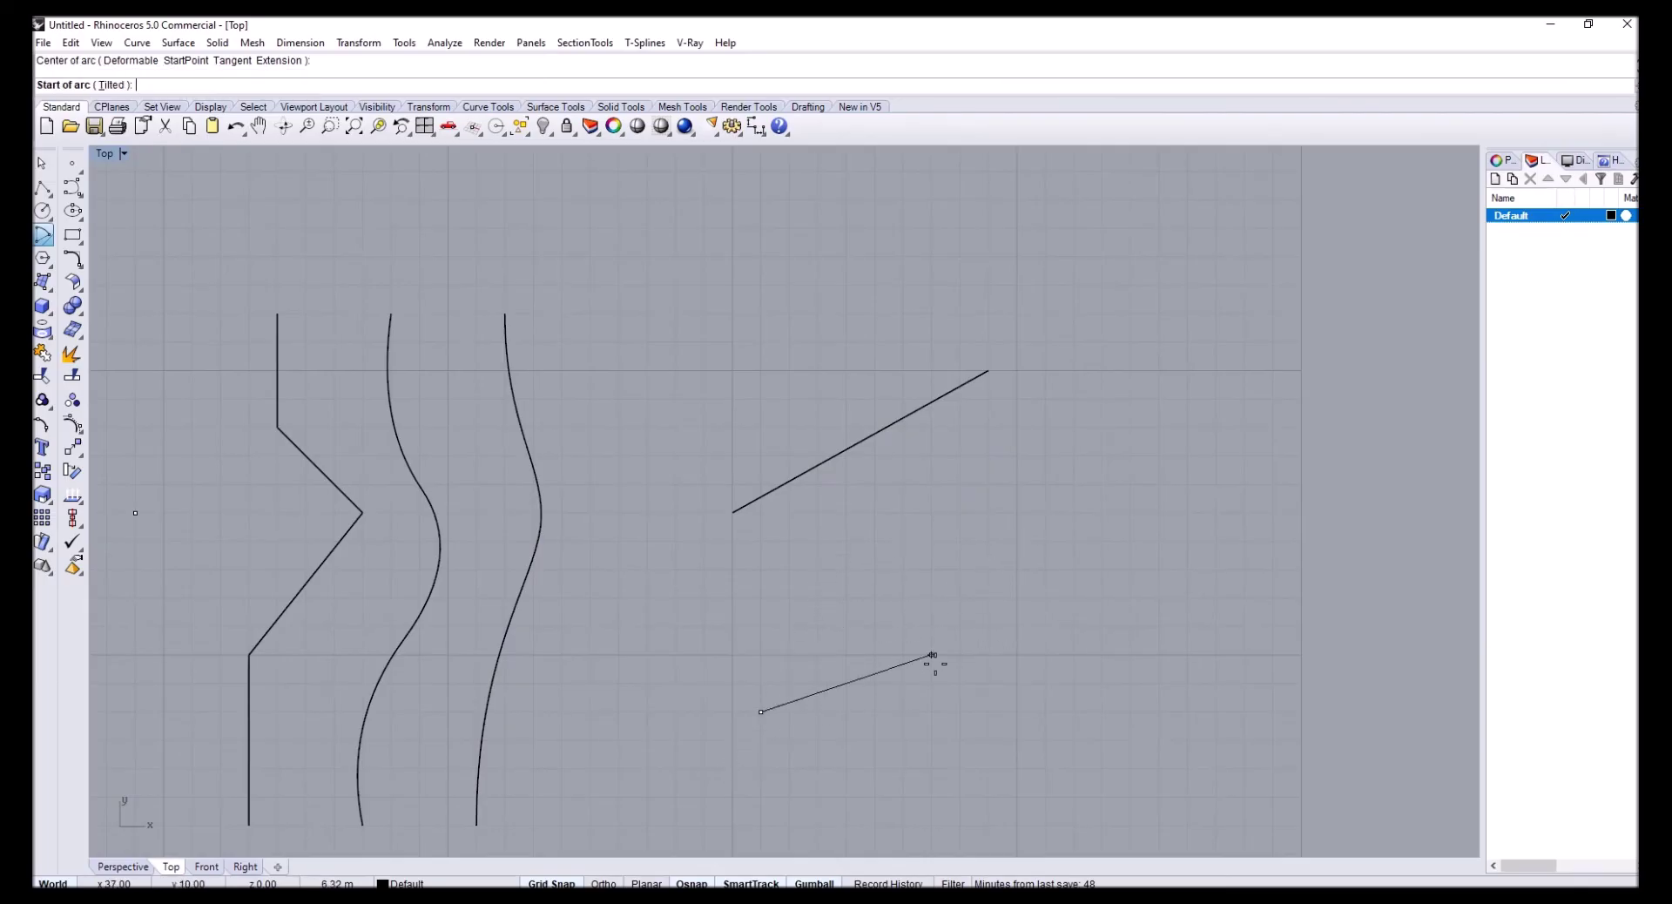
pyautogui.press('Escape')
# Draw an arc below the diagonal line from a center point, starting horizontally left and sweeping over the top
pyautogui.rightClick(949, 701)
pyautogui.click(959, 711)
pyautogui.click(762, 711)
pyautogui.click(1010, 511)
pyautogui.rightClick(1003, 506)
pyautogui.press('Escape')
pyautogui.click(885, 533)
pyautogui.moveTo(994, 620); pyautogui.dragTo(892, 550, button='right')
pyautogui.press('Escape')
pyautogui.click(746, 483)
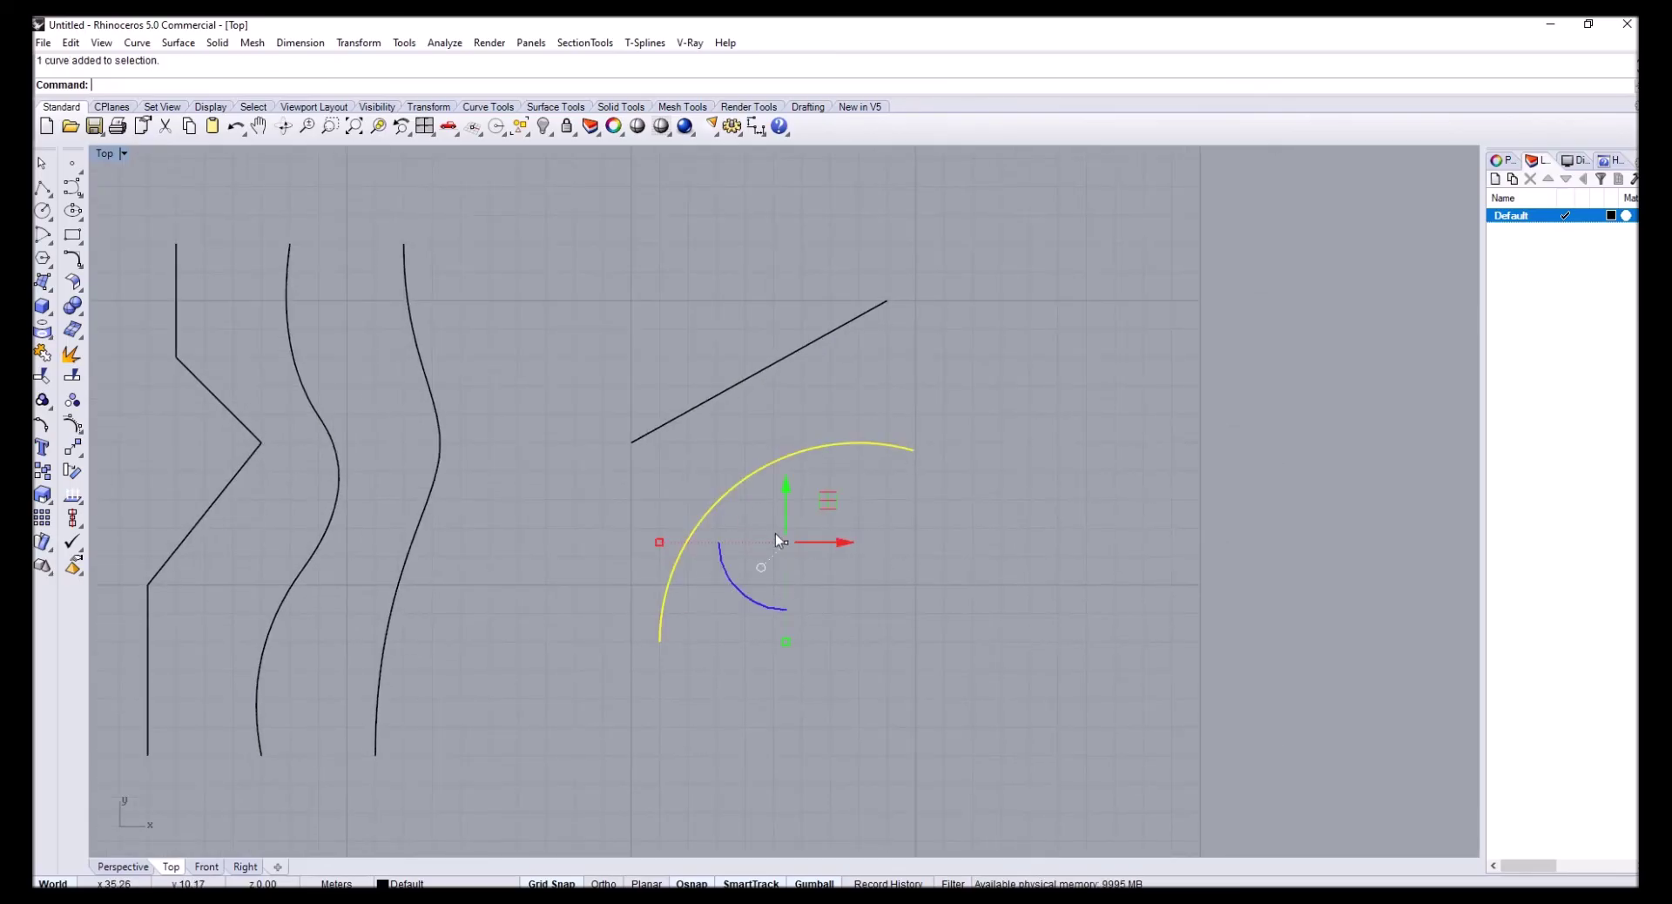
# Draw a four-point, degree 3 S-shaped control-point curve below the arc
pyautogui.scroll(-3, 781, 484)
pyautogui.scroll(2, 743, 543)
pyautogui.press('Escape')
pyautogui.moveTo(843, 634); pyautogui.dragTo(741, 616, button='right')
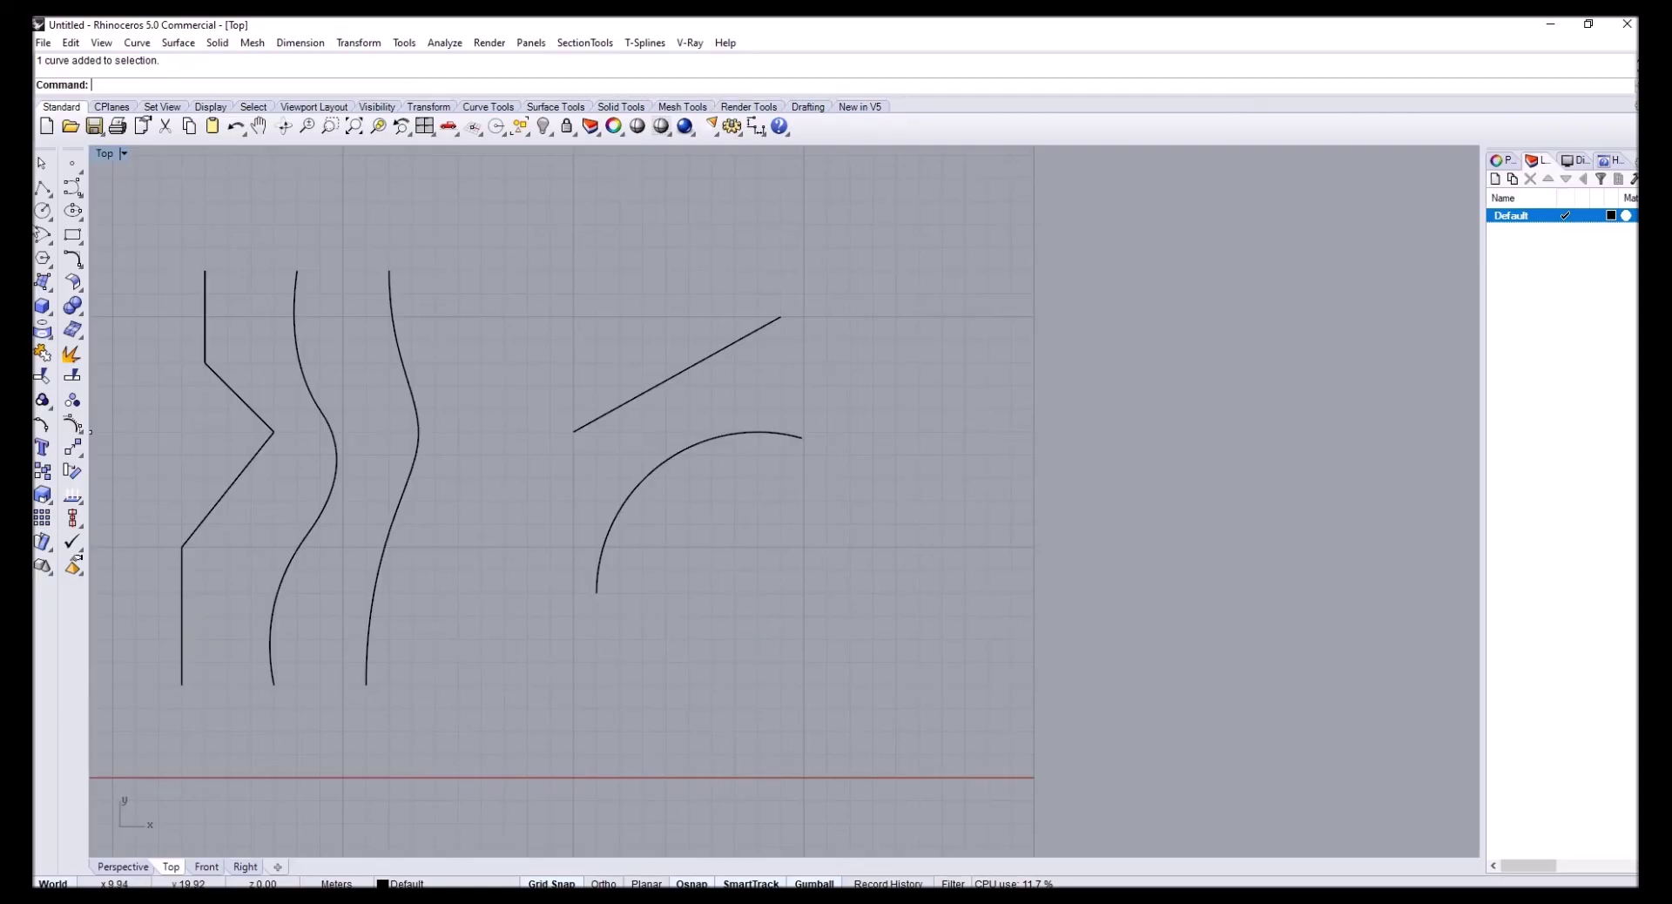
pyautogui.click(72, 188)
pyautogui.click(596, 684)
pyautogui.click(713, 708)
pyautogui.click(735, 593)
pyautogui.click(849, 568)
pyautogui.press('Return')
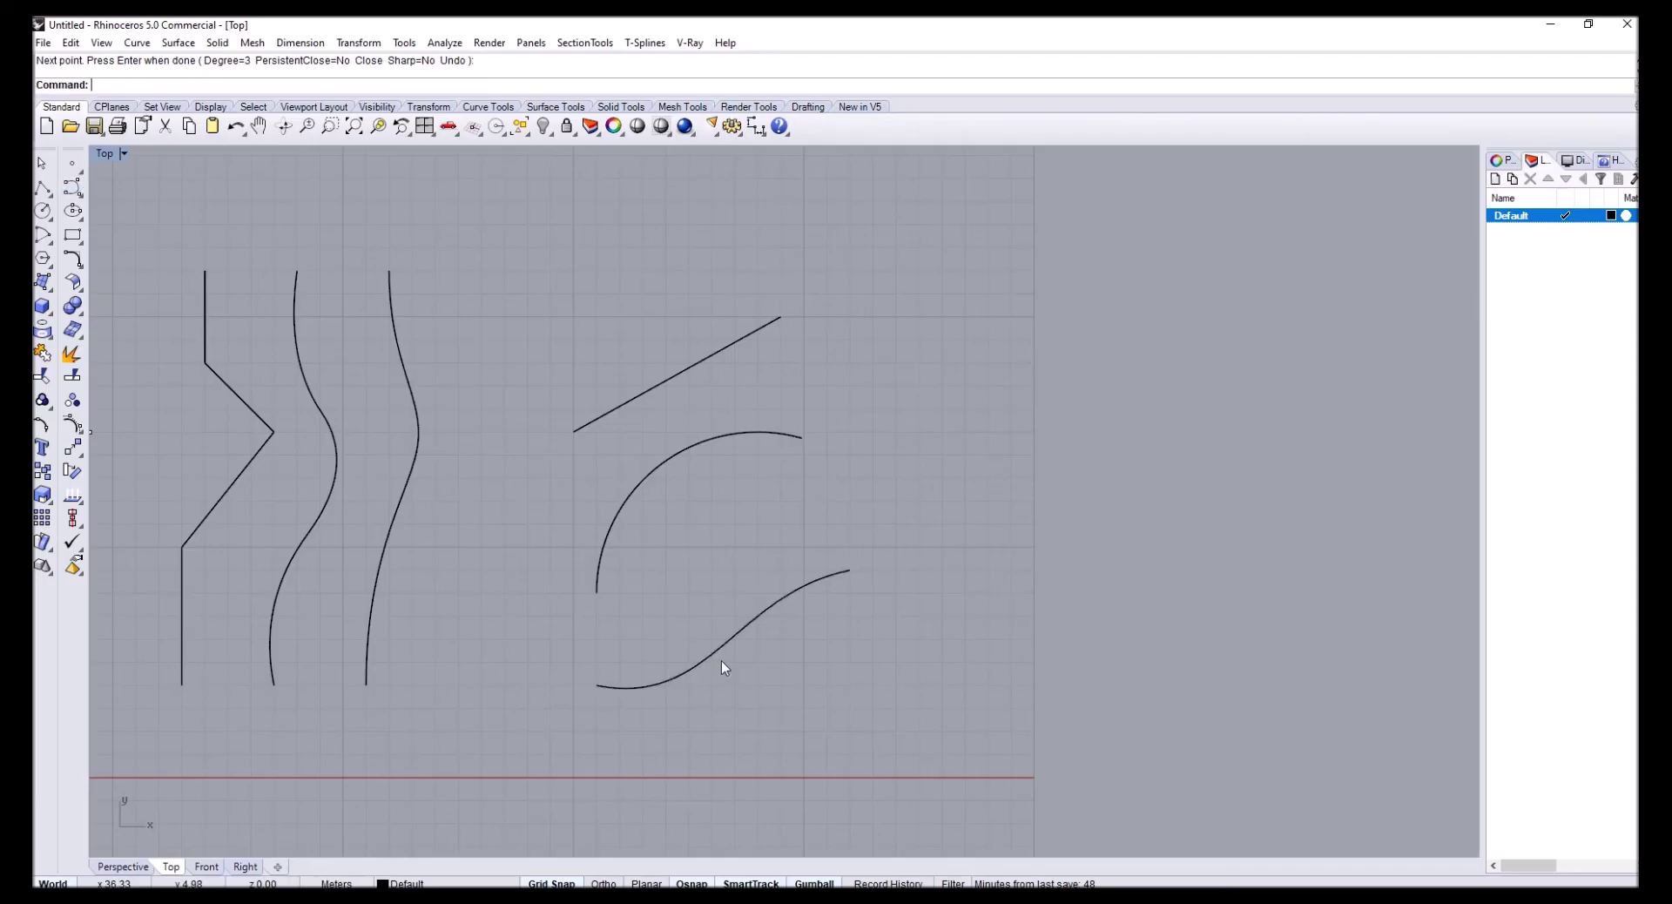
# Turn on the control points of the S-shaped curve and examine its end and intermediate points
pyautogui.click(702, 667)
pyautogui.scroll(3, 697, 671)
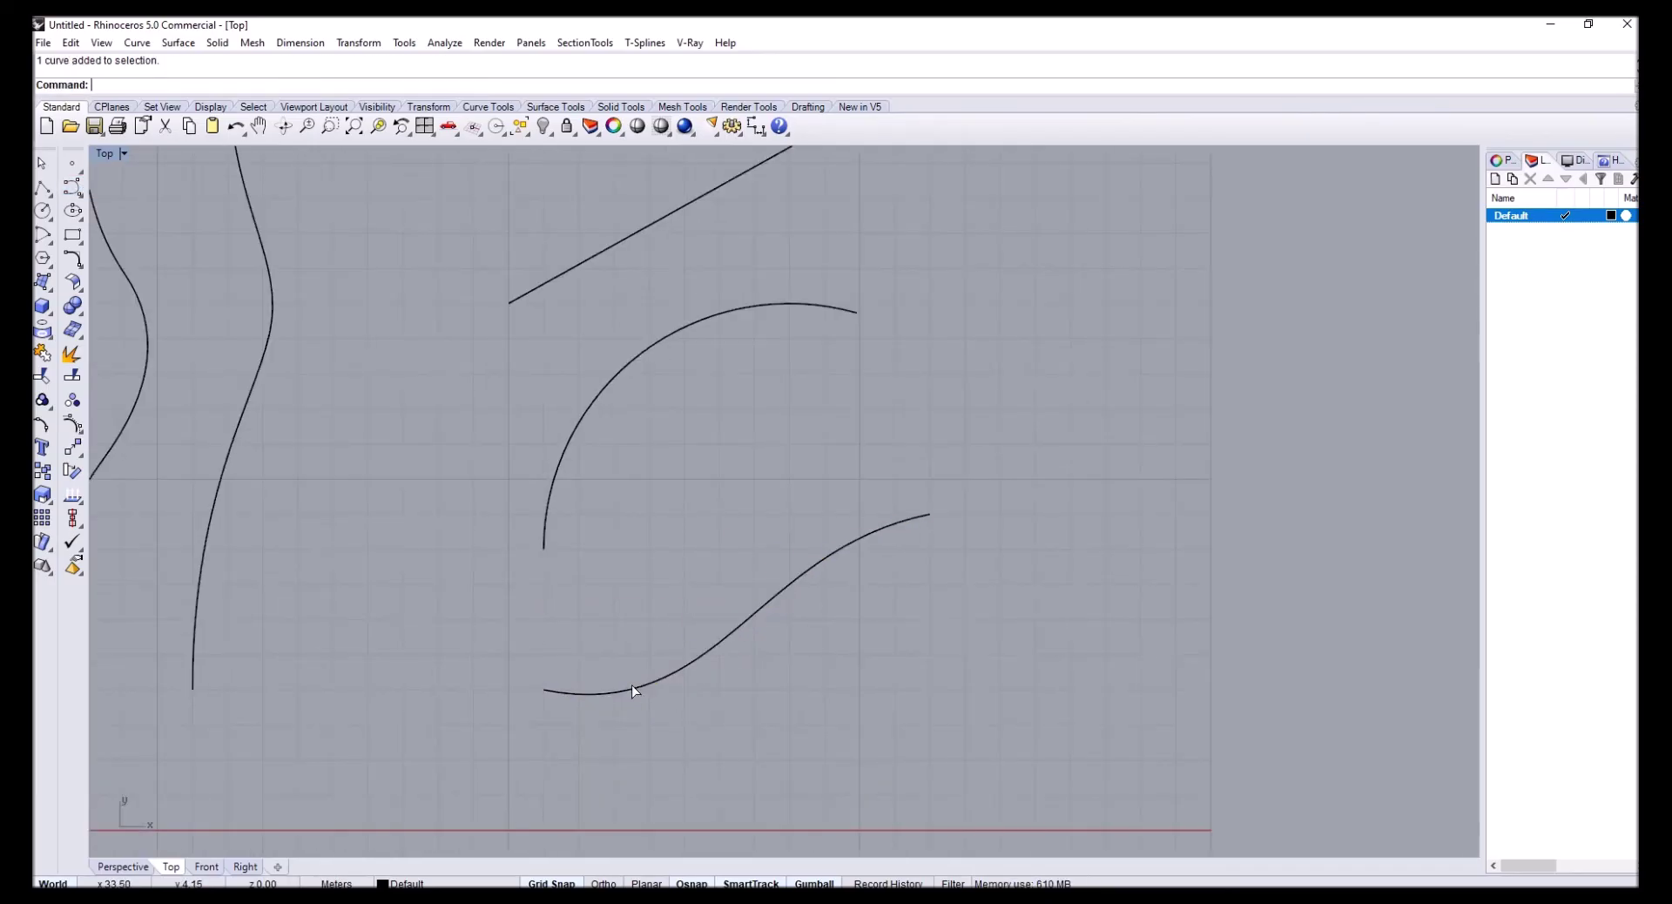
pyautogui.click(72, 424)
pyautogui.click(542, 689)
pyautogui.moveTo(707, 736); pyautogui.dragTo(749, 693)
pyautogui.moveTo(711, 475); pyautogui.dragTo(773, 567)
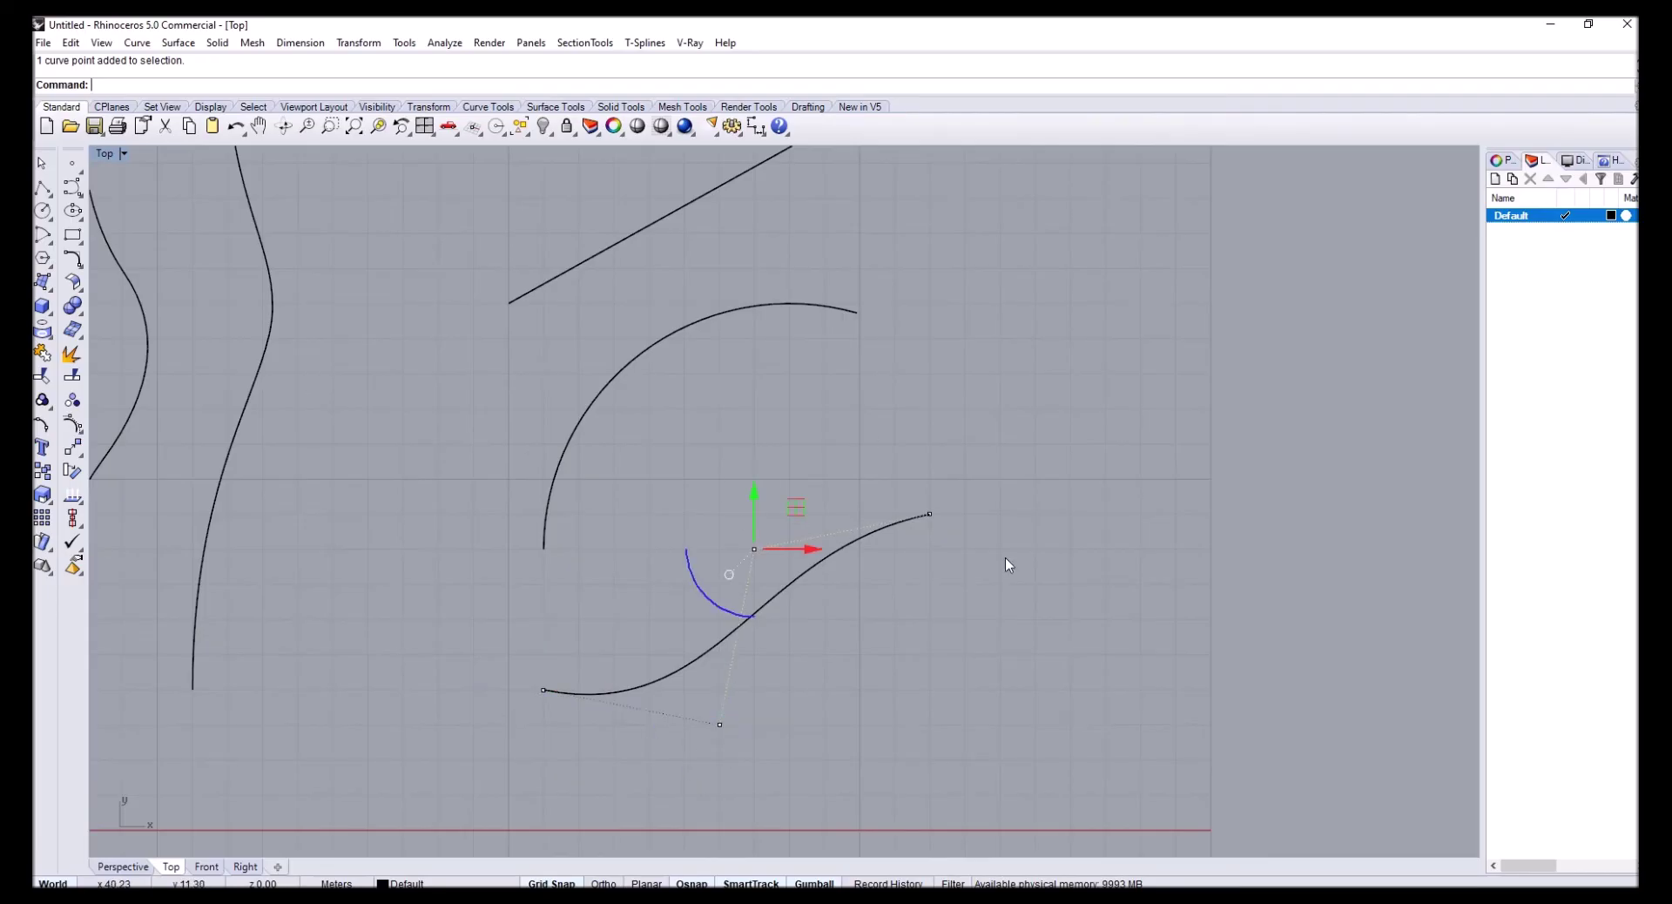
pyautogui.click(929, 514)
pyautogui.click(542, 689)
pyautogui.click(719, 724)
pyautogui.moveTo(716, 507); pyautogui.dragTo(813, 646)
pyautogui.moveTo(920, 475); pyautogui.dragTo(977, 566)
# Move the S-curve's start point down level with the second control point, and the third point up level with the end
pyautogui.moveTo(526, 667); pyautogui.dragTo(605, 754)
pyautogui.moveTo(545, 651); pyautogui.dragTo(552, 697)
pyautogui.click(754, 549)
pyautogui.moveTo(758, 528); pyautogui.dragTo(755, 478)
pyautogui.scroll(-4, 824, 641)
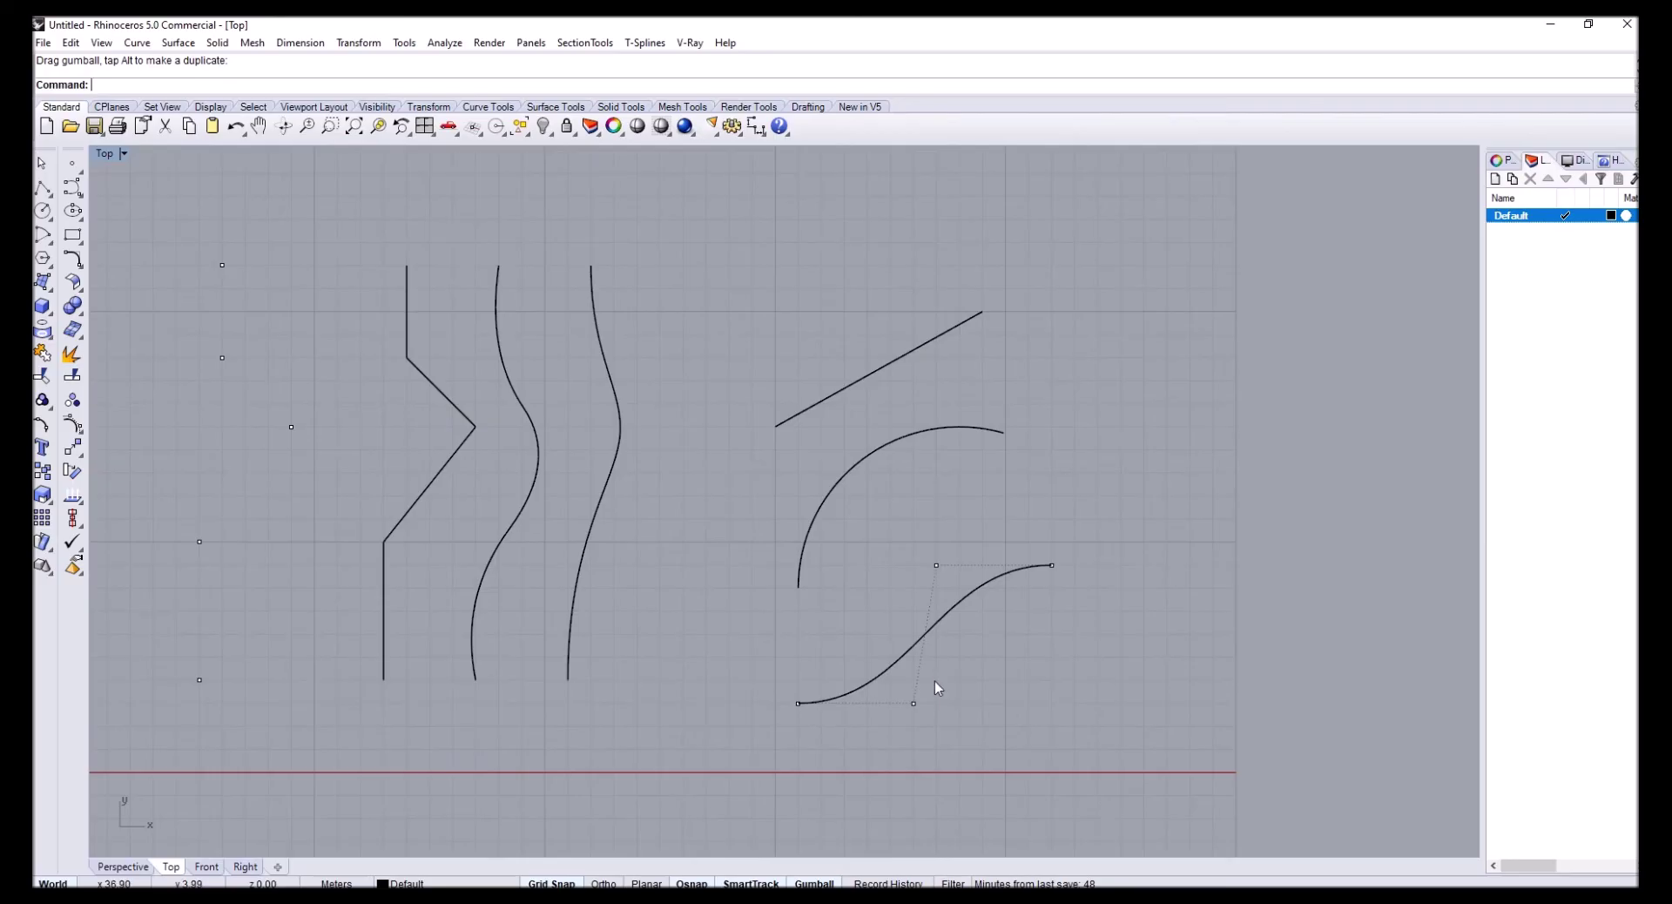